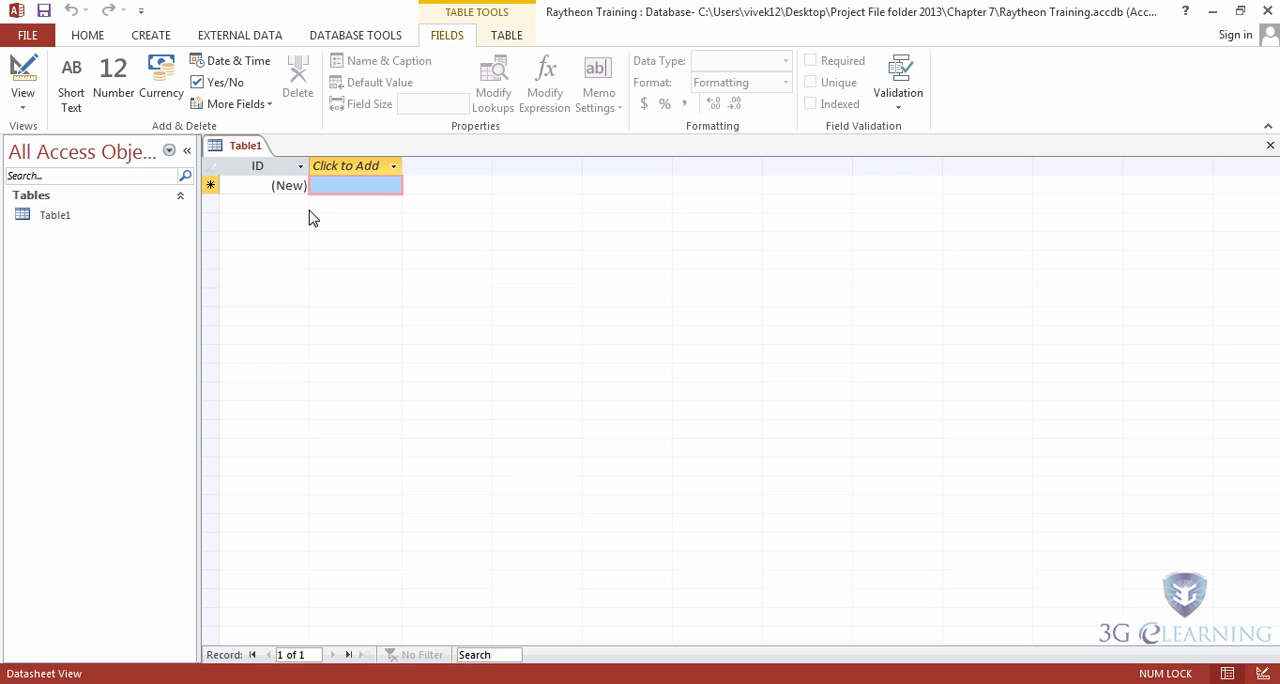
Step: Save the blank table as Table1 while switching it to Design view, and close it
left_click(151, 38)
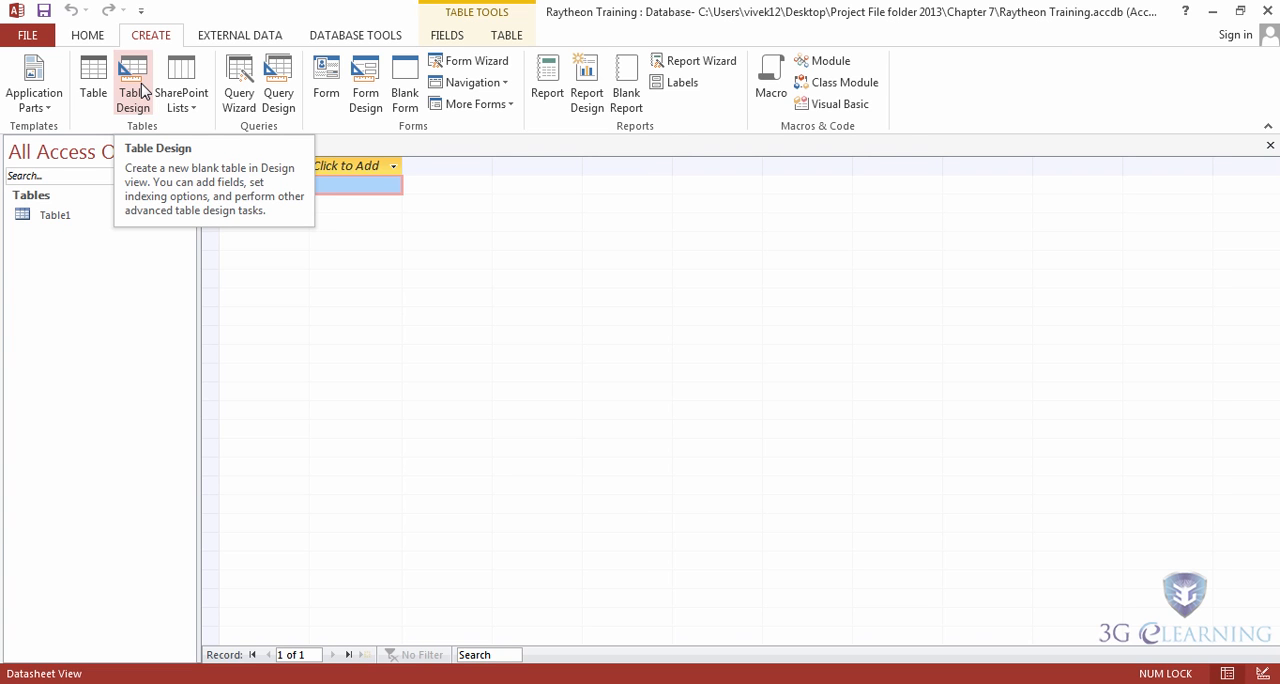
left_click(87, 35)
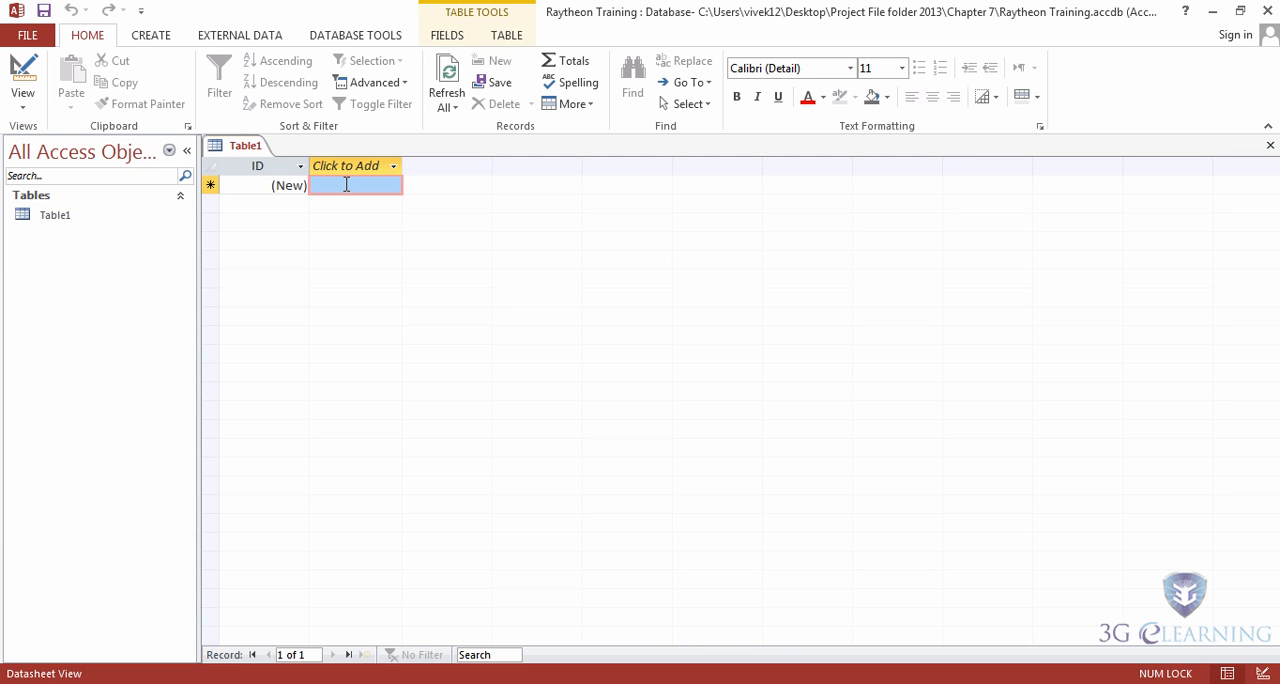
left_click(22, 72)
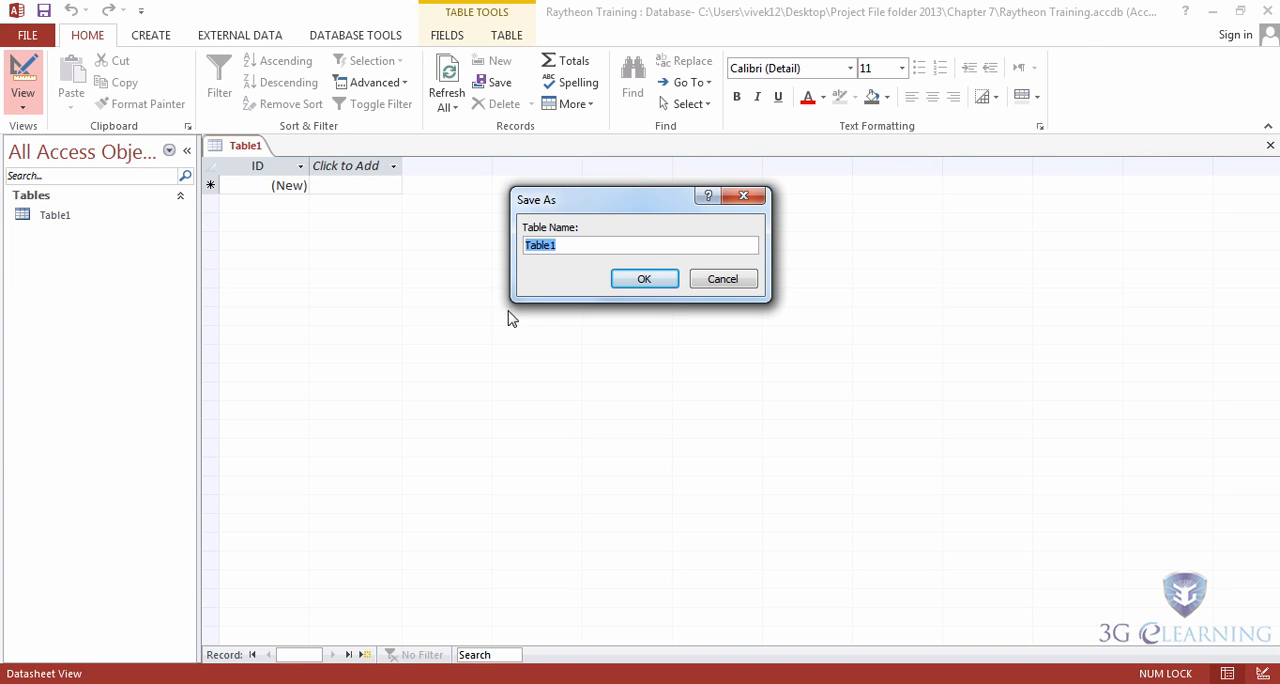
left_click(659, 283)
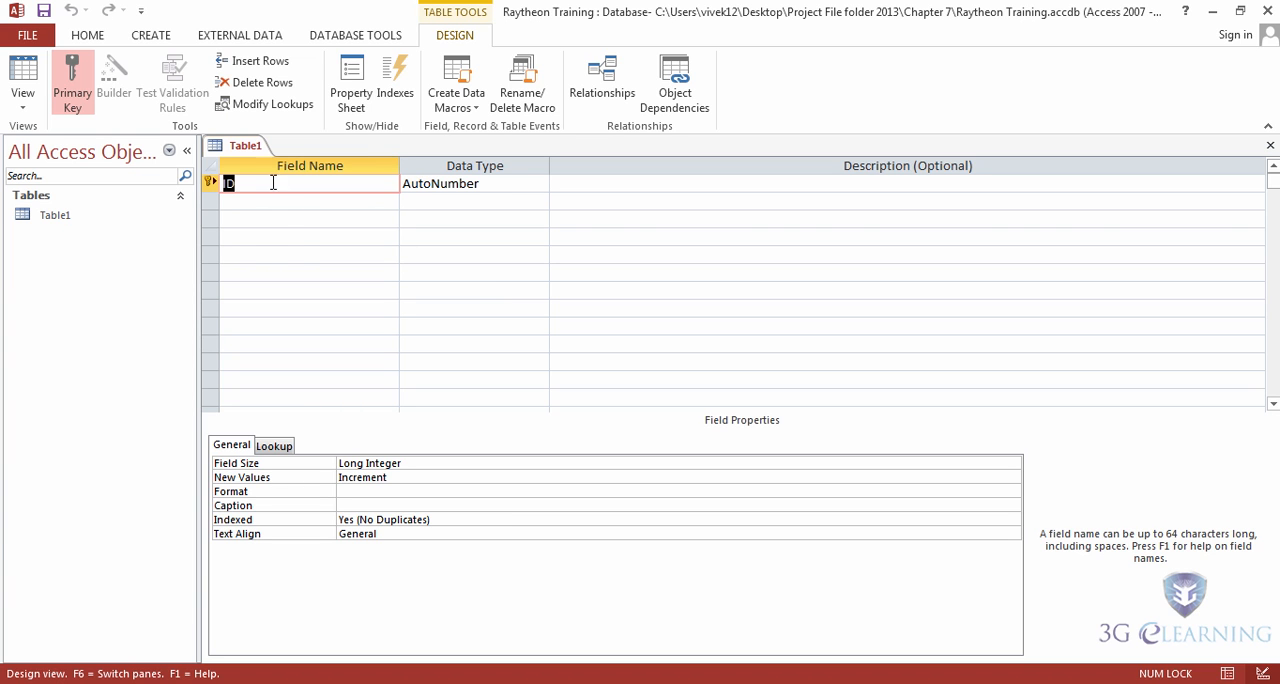
right_click(244, 150)
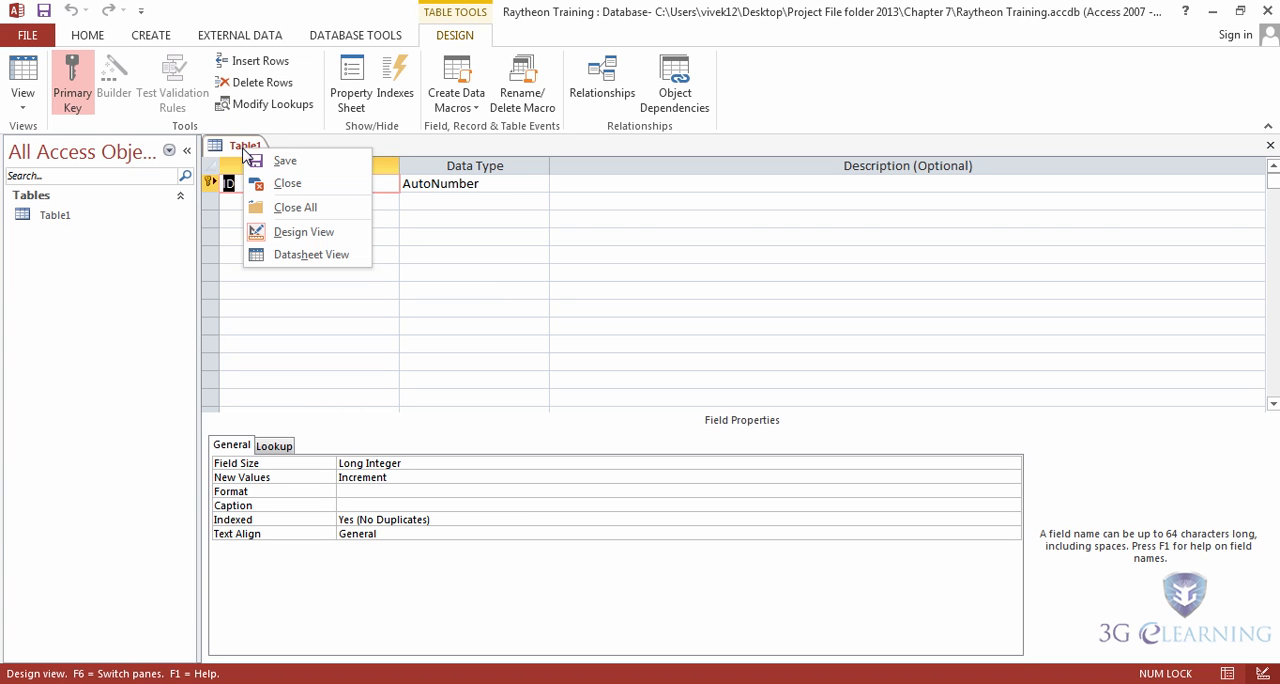
left_click(288, 183)
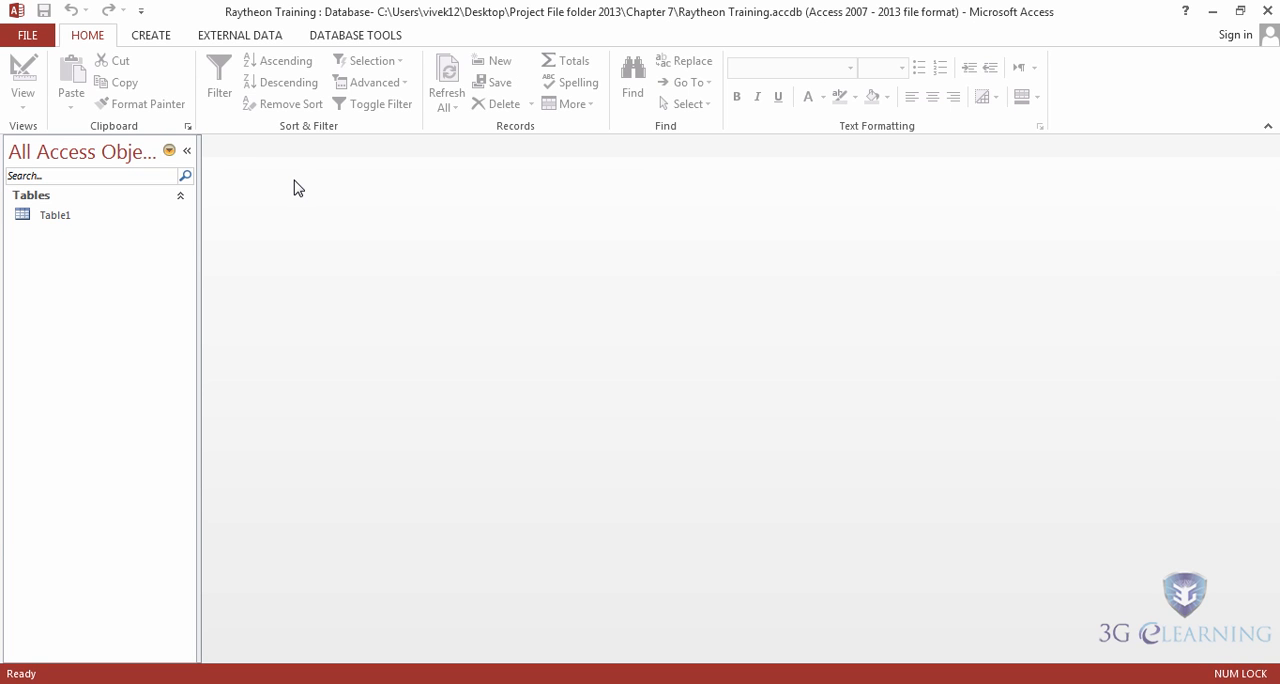
Step: Add the Contacts application part to the database with no relationship to Table1, and enable the blocked active content
left_click(152, 40)
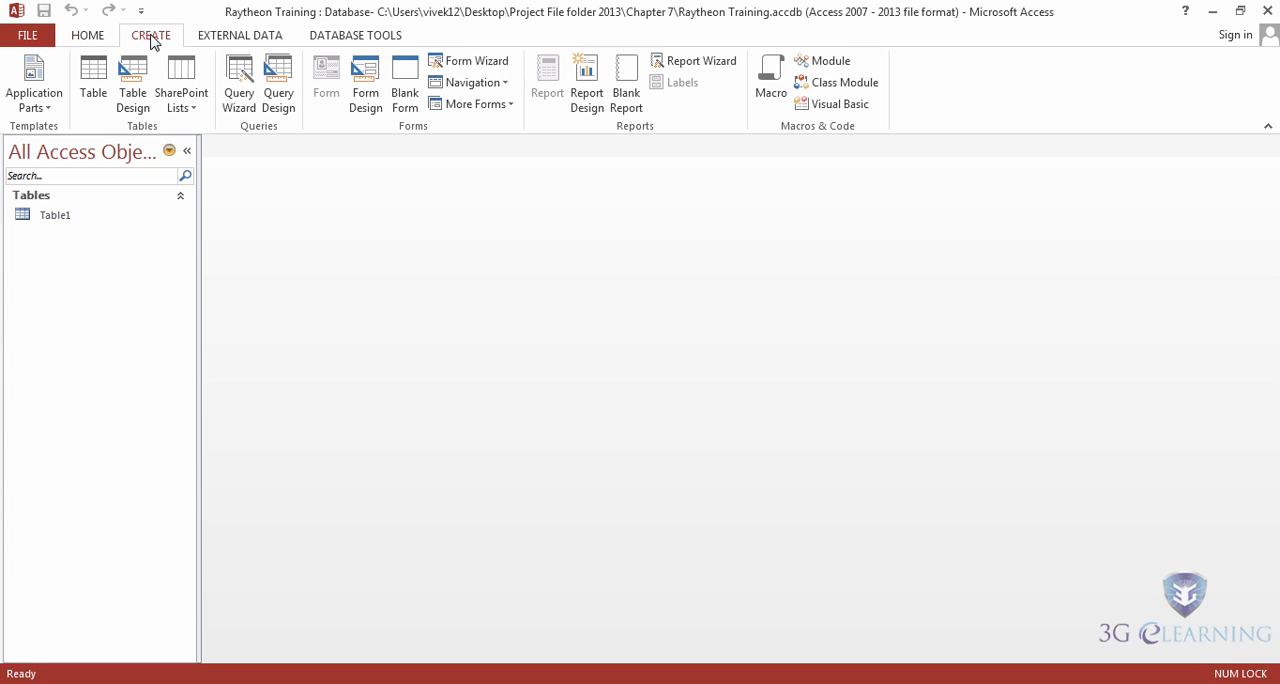
left_click(37, 106)
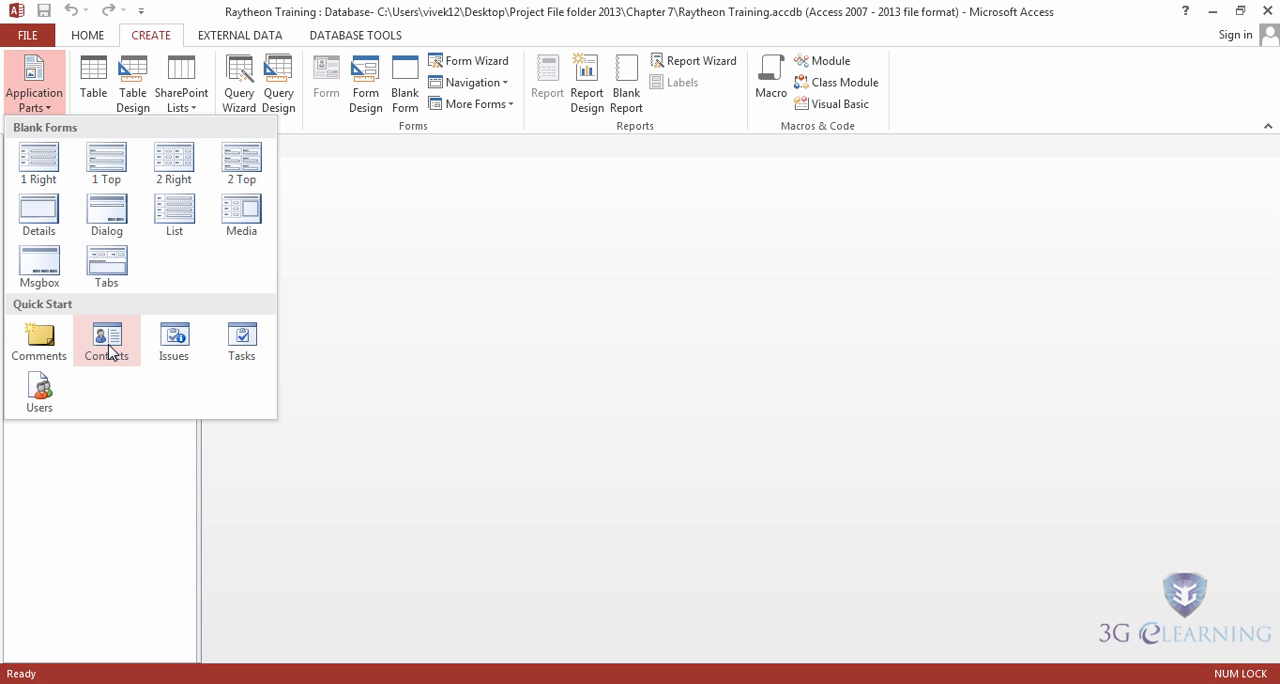
left_click(107, 345)
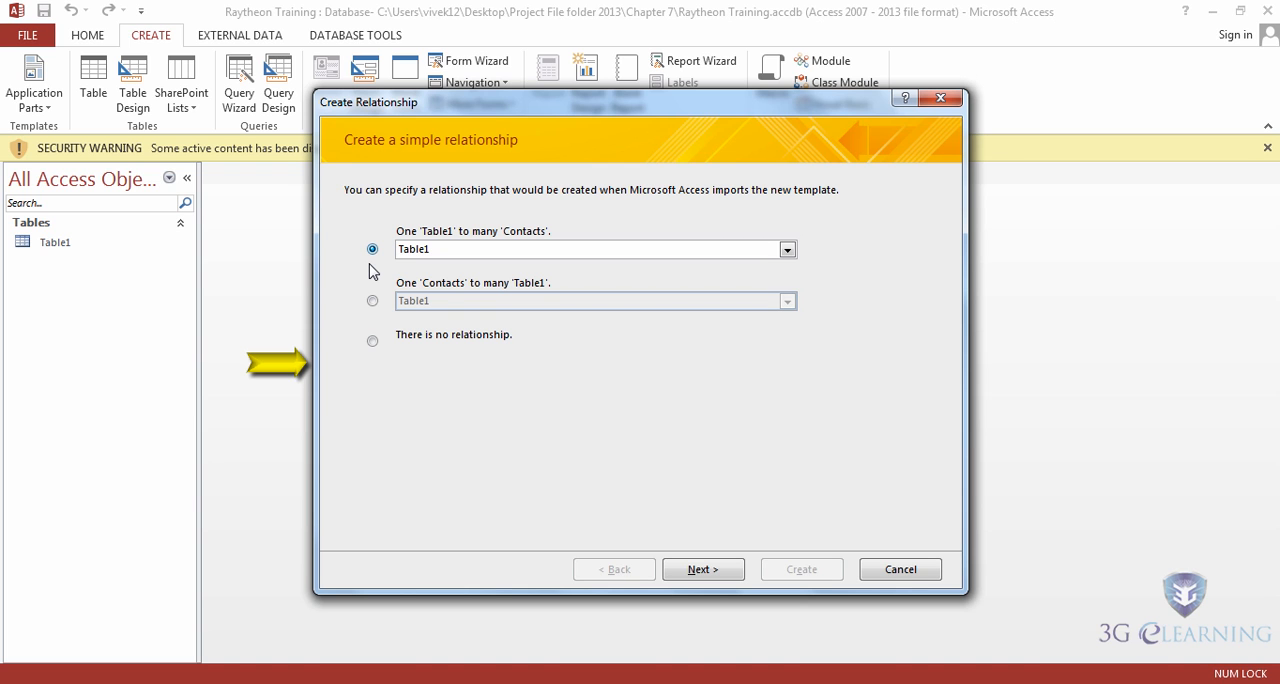
left_click(372, 343)
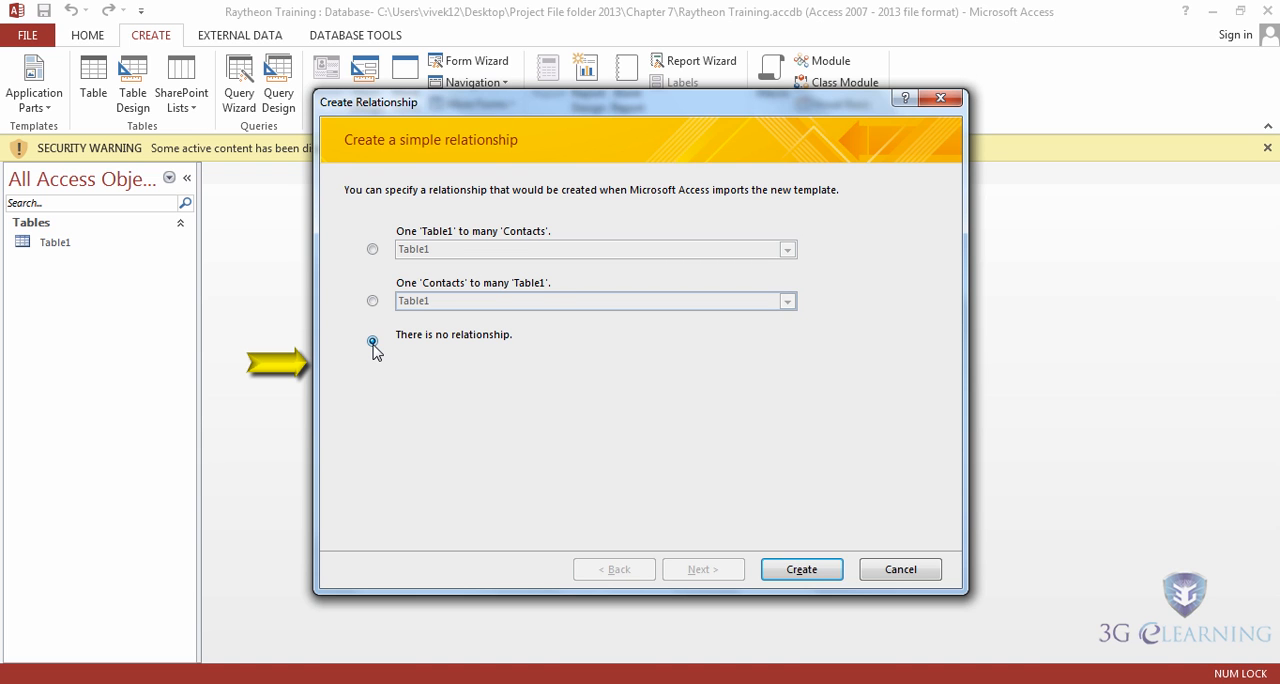
left_click(801, 569)
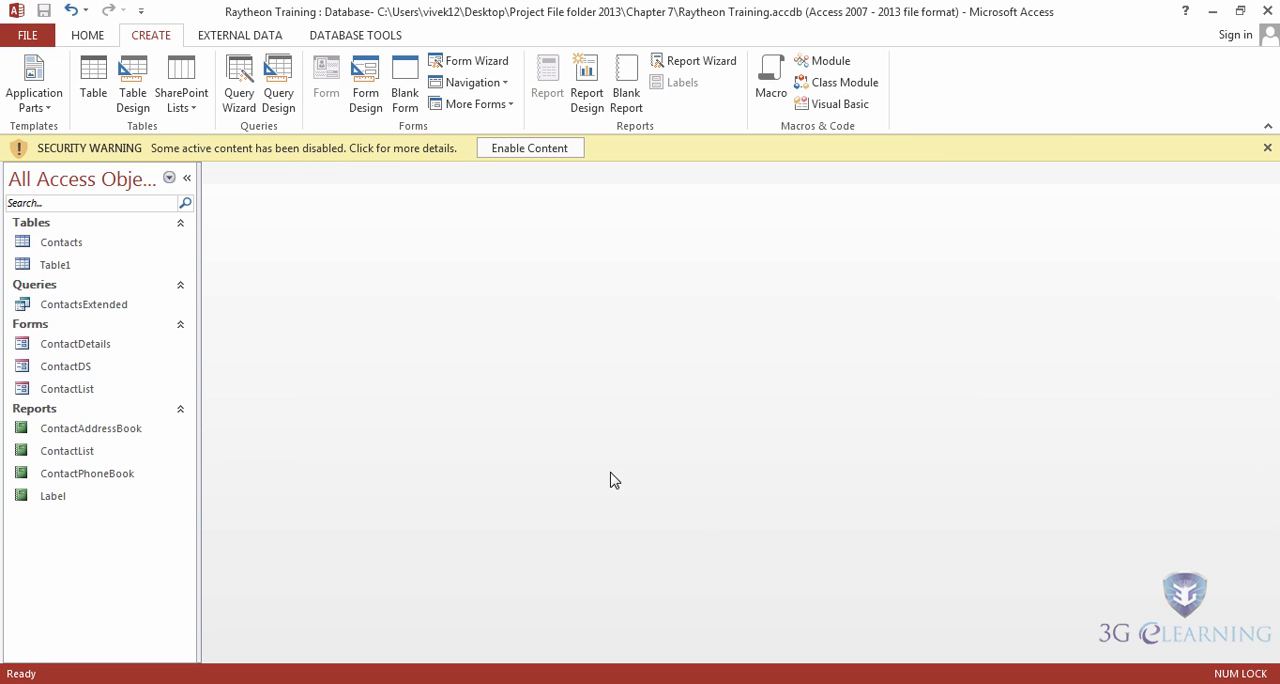
left_click(524, 150)
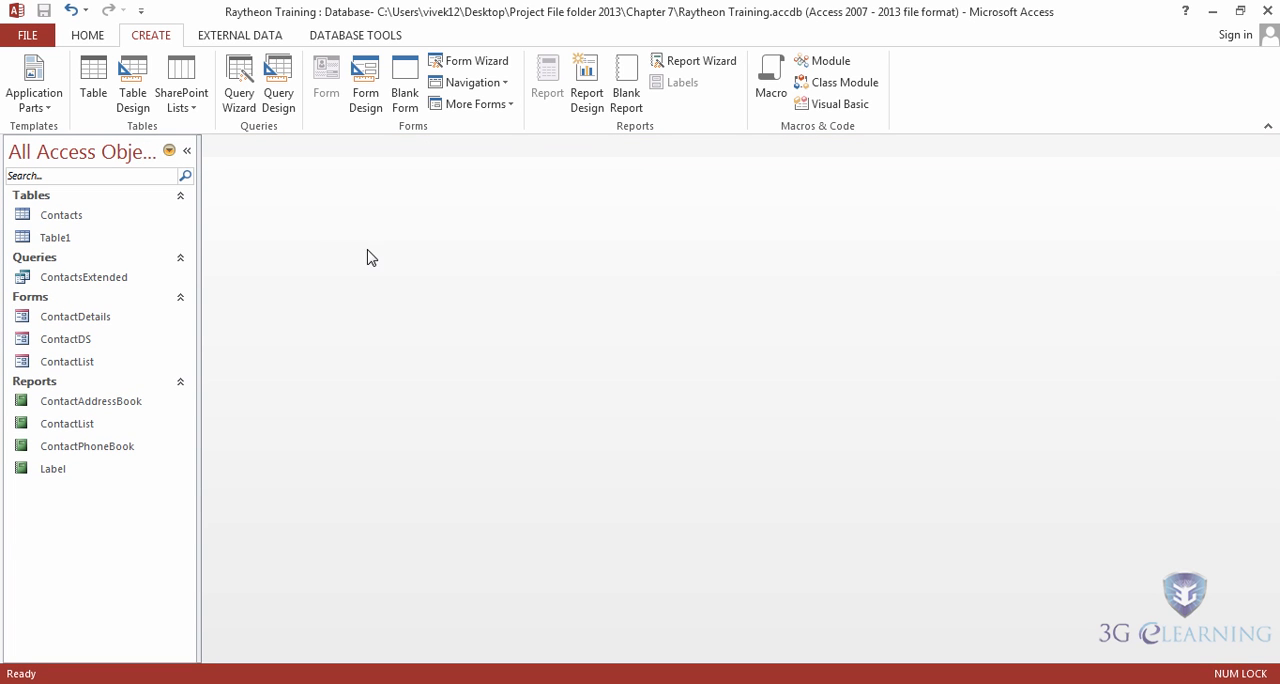
Step: Open the Contacts table in Design view and rename its ID field to StudentID
double_click(70, 222)
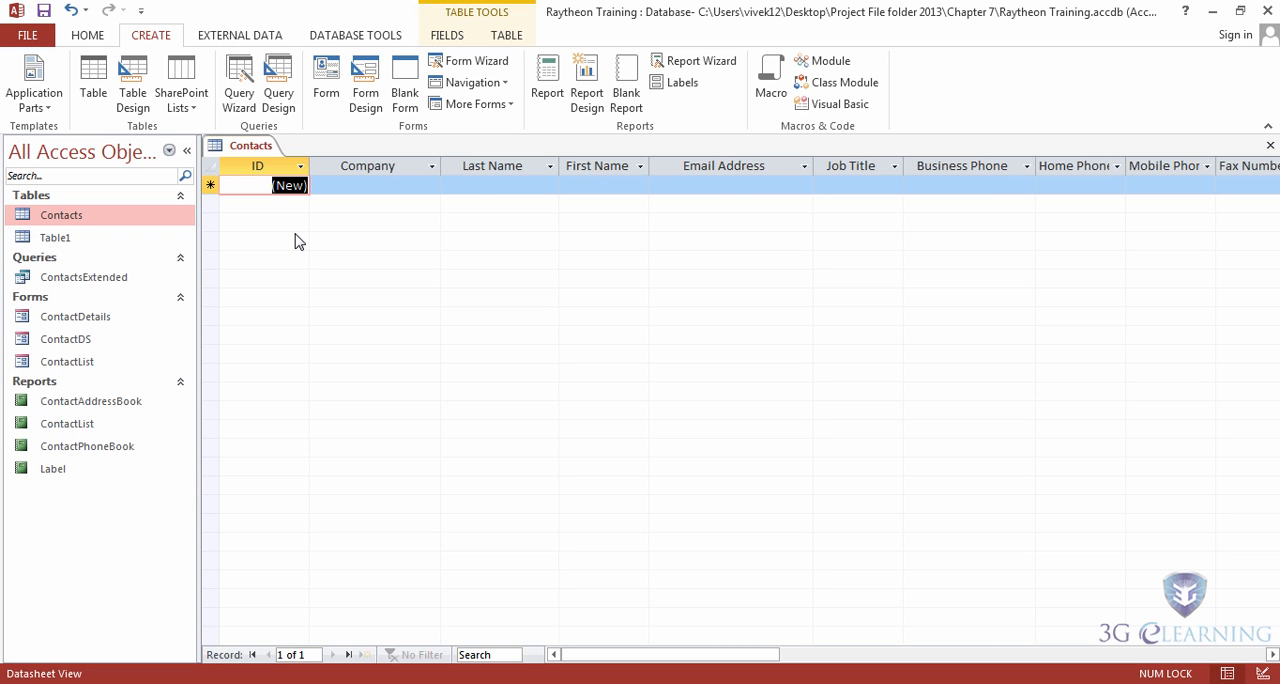
right_click(247, 147)
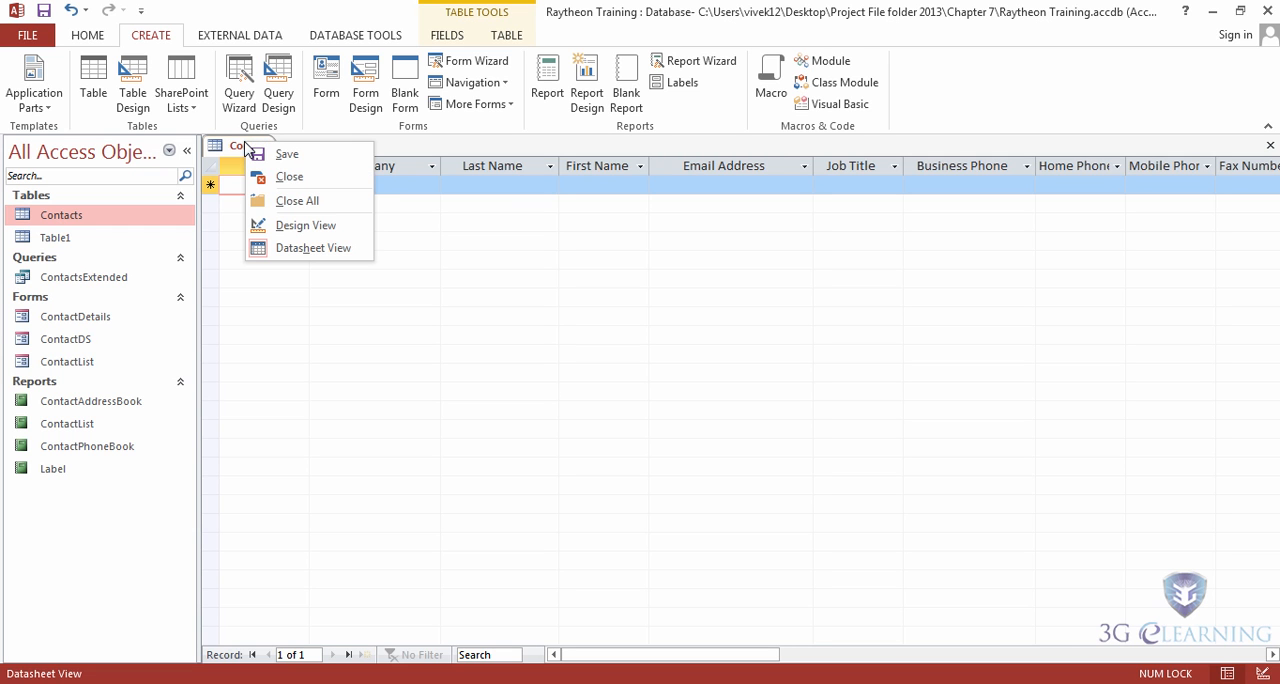
left_click(306, 229)
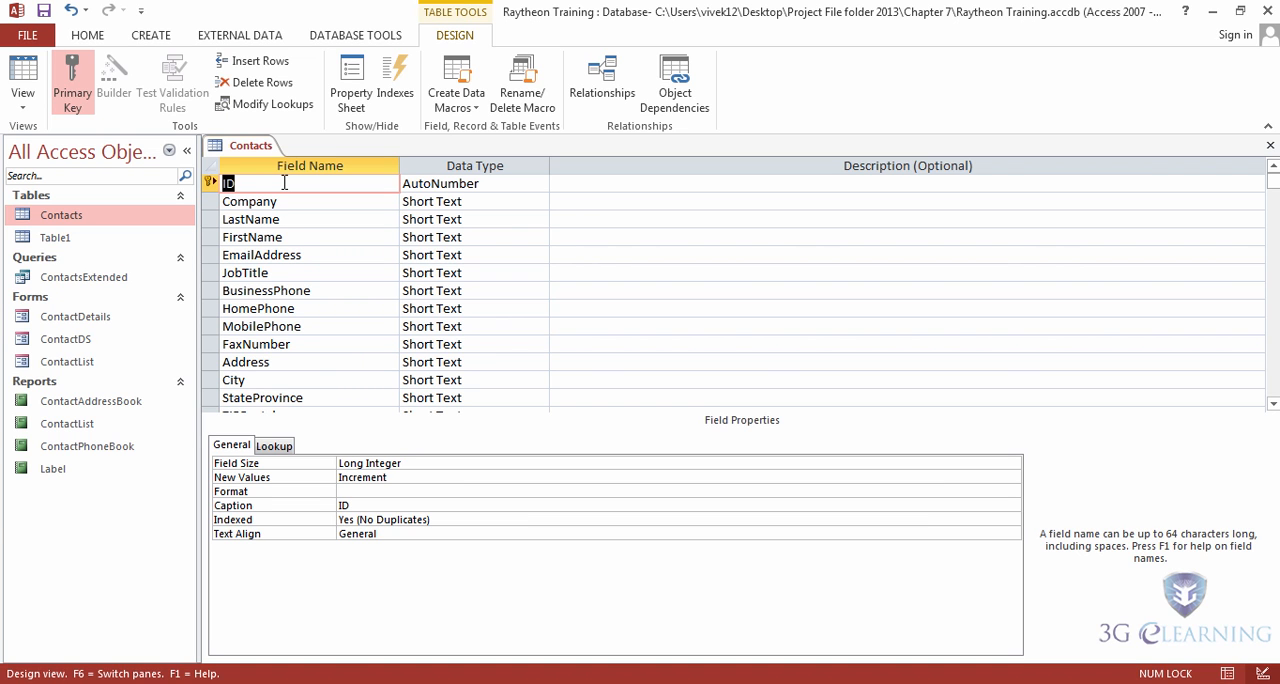
type("StudentID")
key("Down")
key("Down")
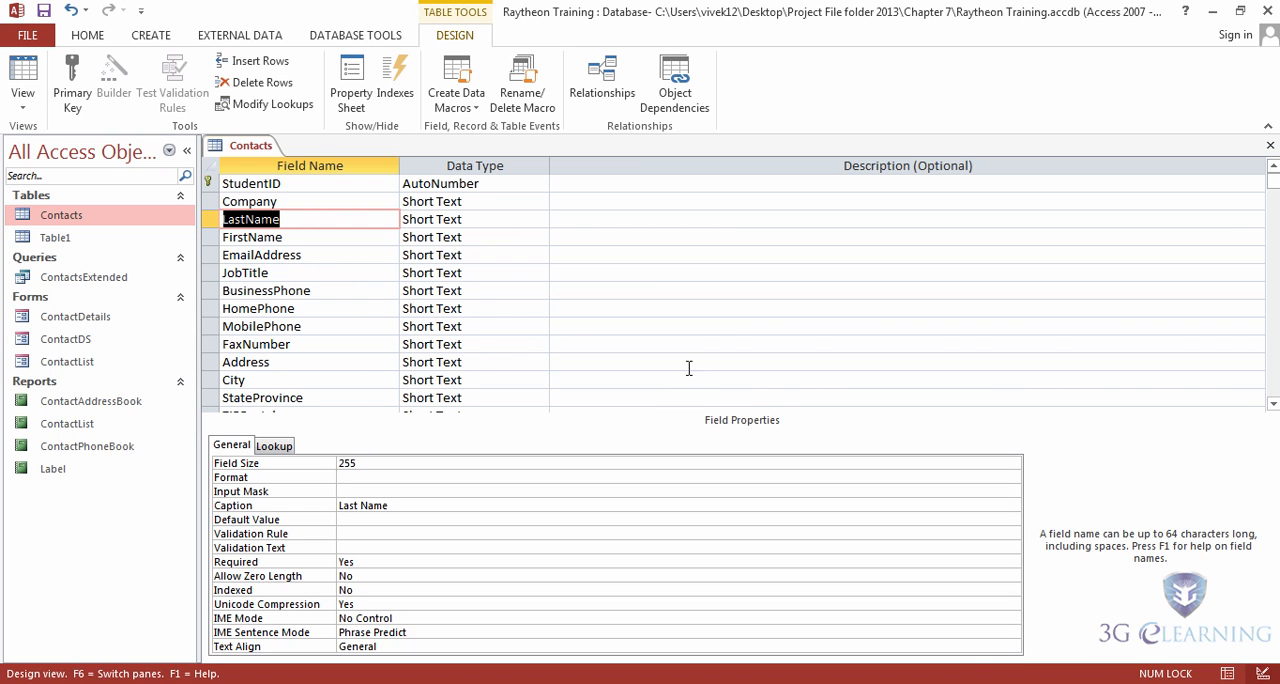
Step: Examine the remaining Contacts fields, the data type choices for FileAs, and its full expression in a Zoom window
left_click(1273, 404)
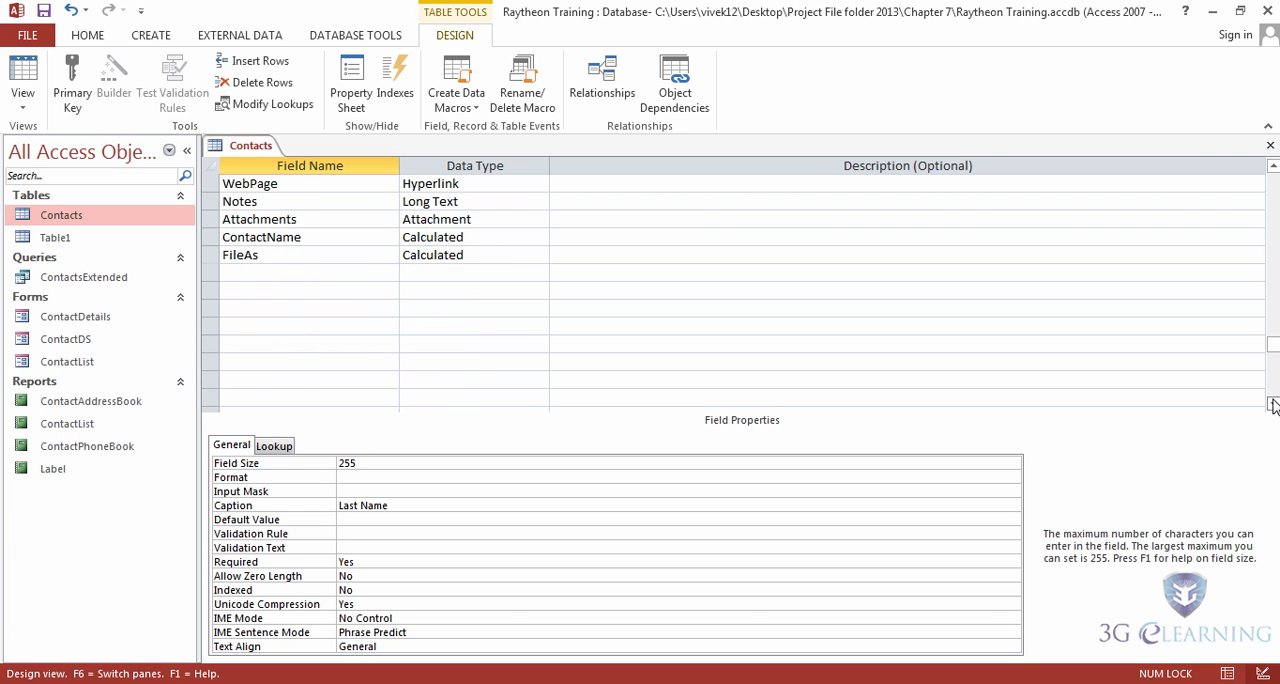
left_click(1273, 168)
left_click(1273, 168)
left_click(1273, 168)
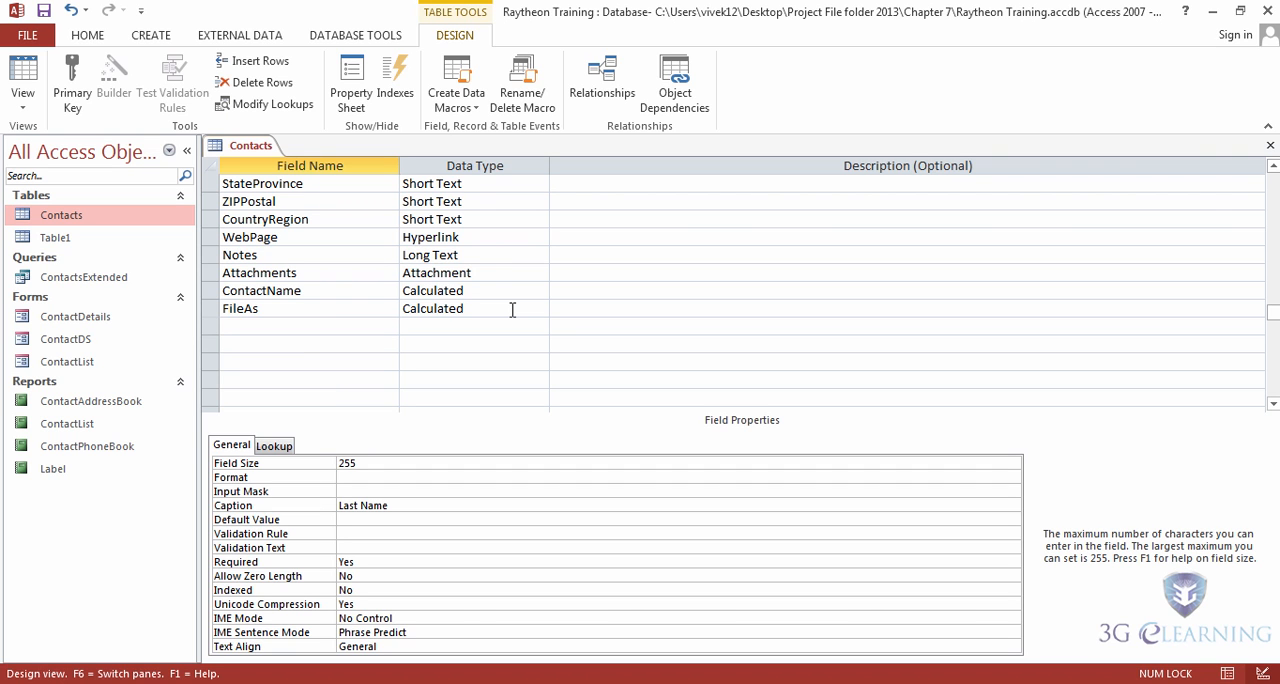
key("F6")
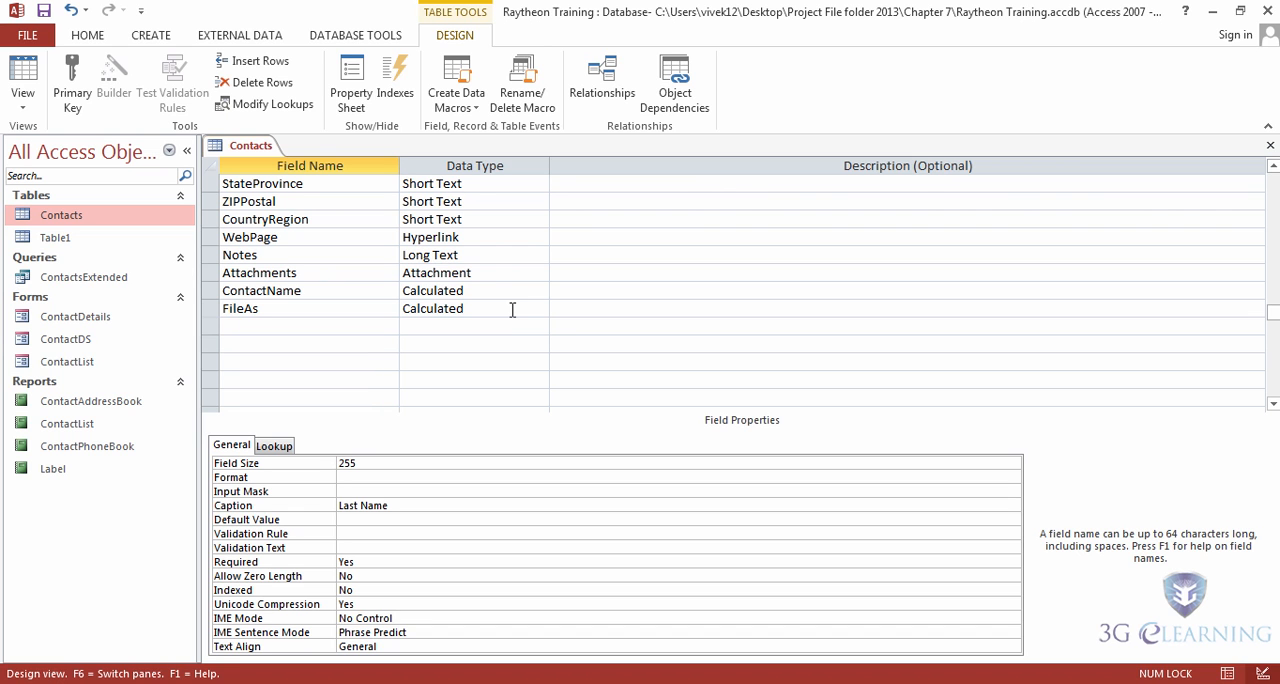
left_click(512, 309)
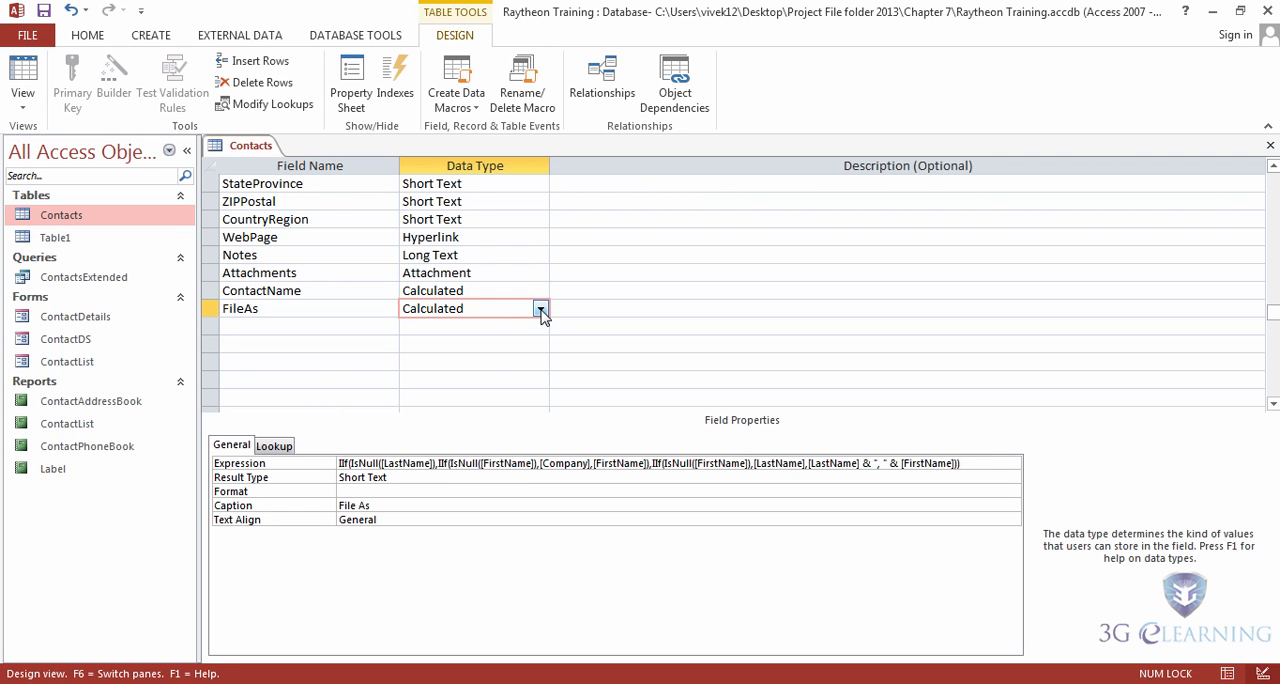
left_click(540, 310)
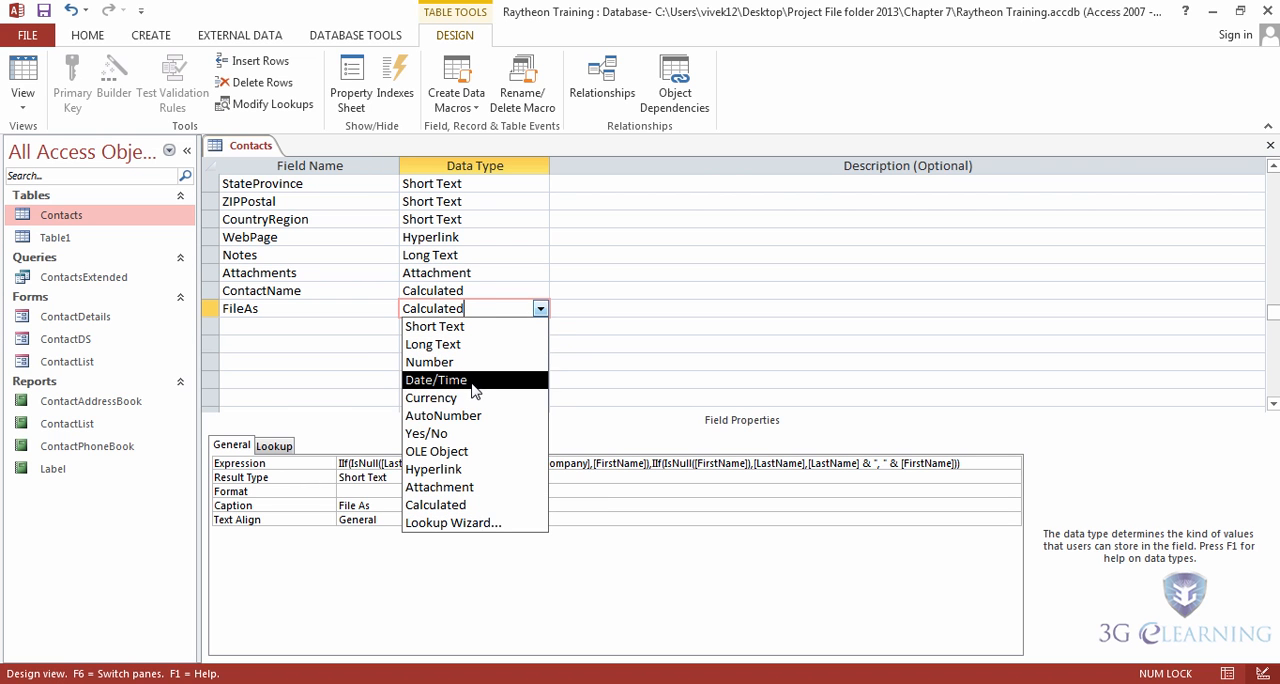
left_click(478, 507)
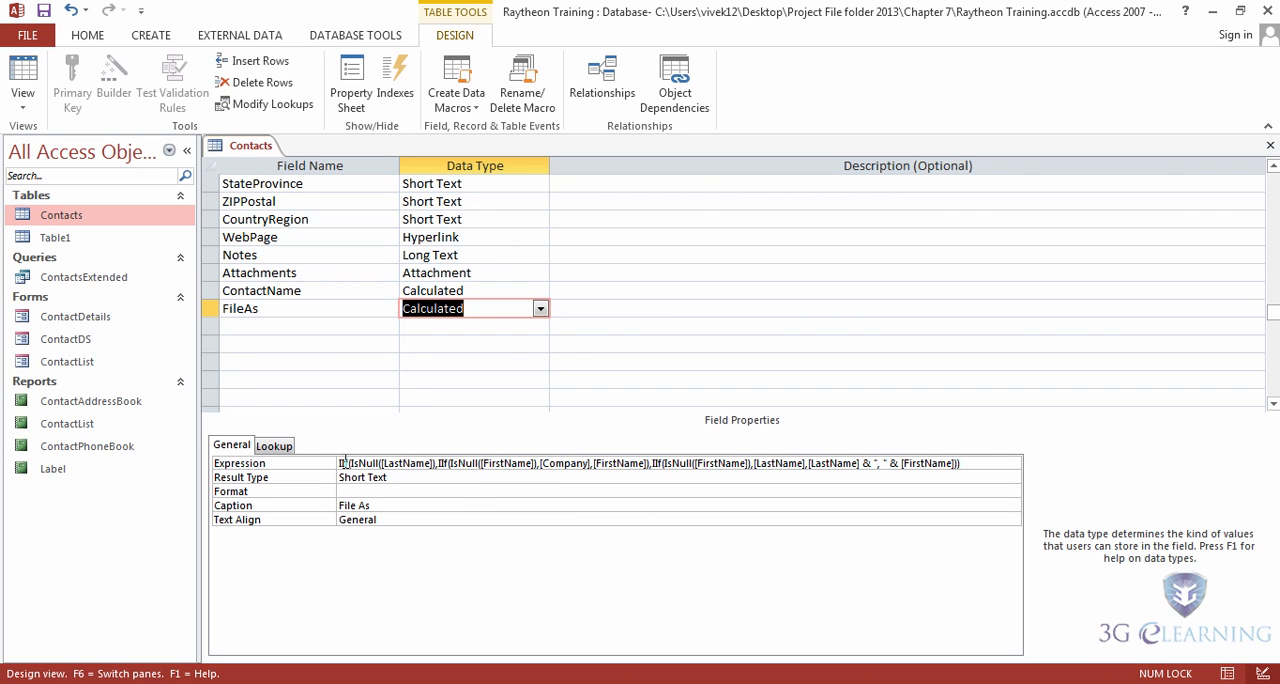
left_click(511, 464)
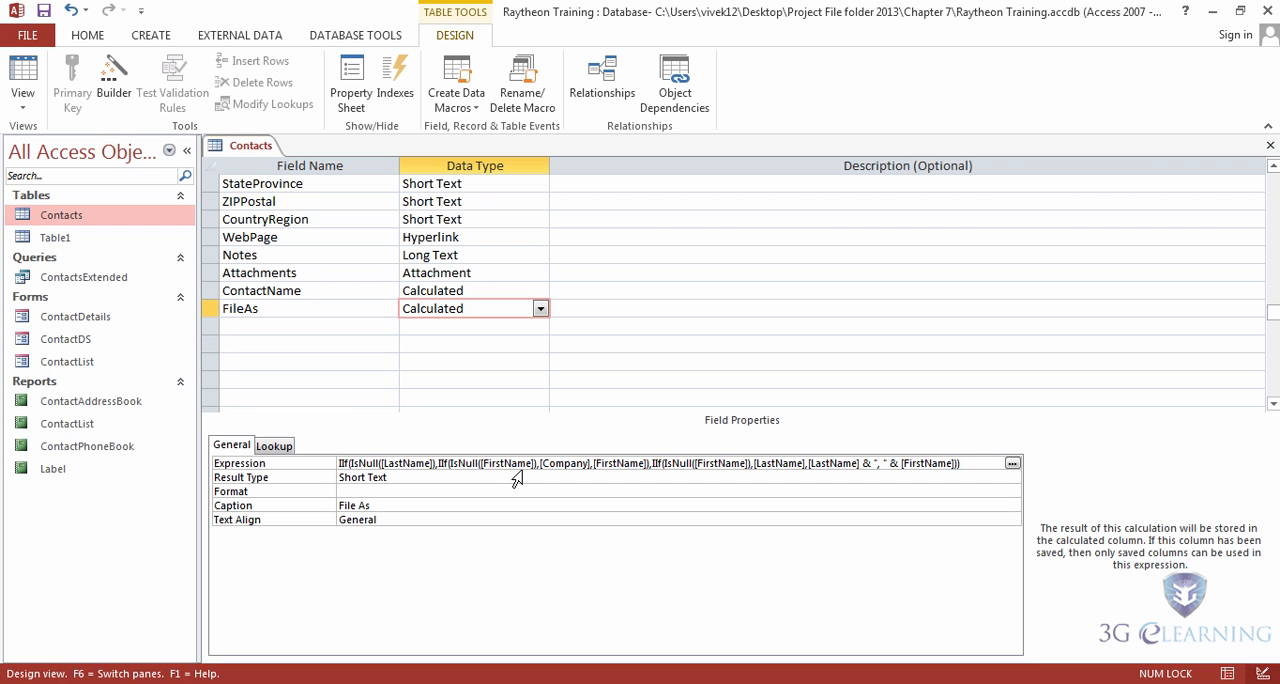
key("shift+F2")
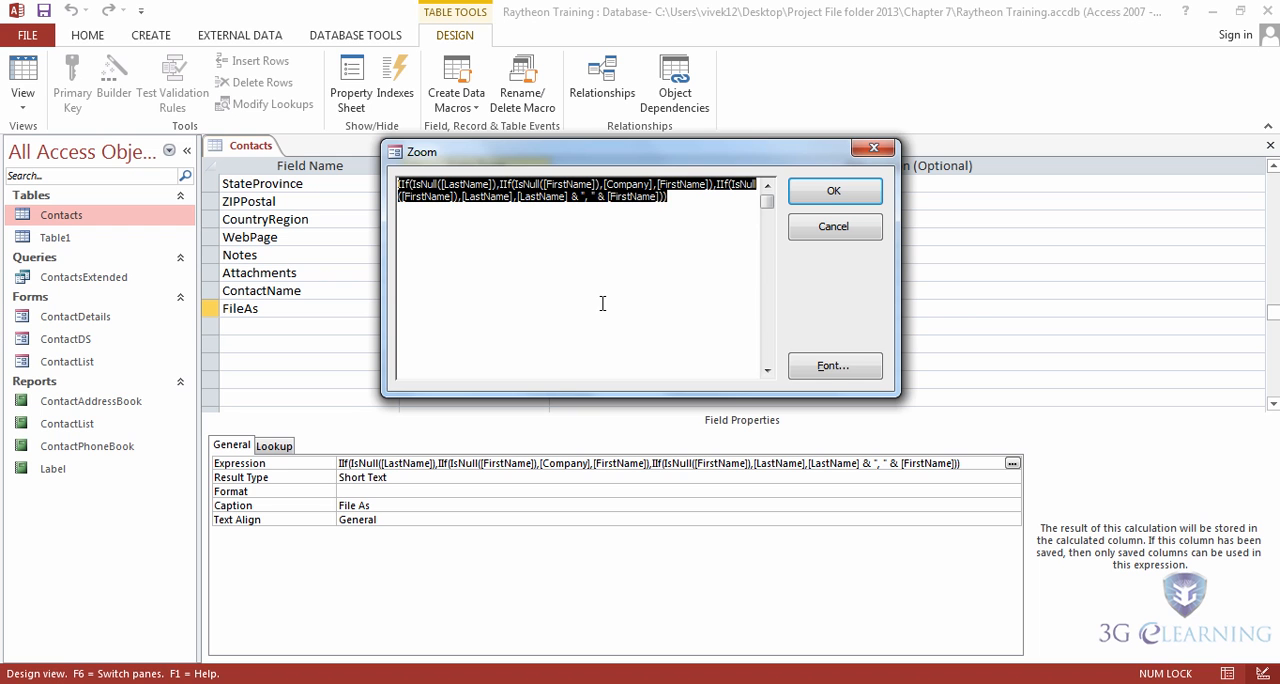
left_click(834, 226)
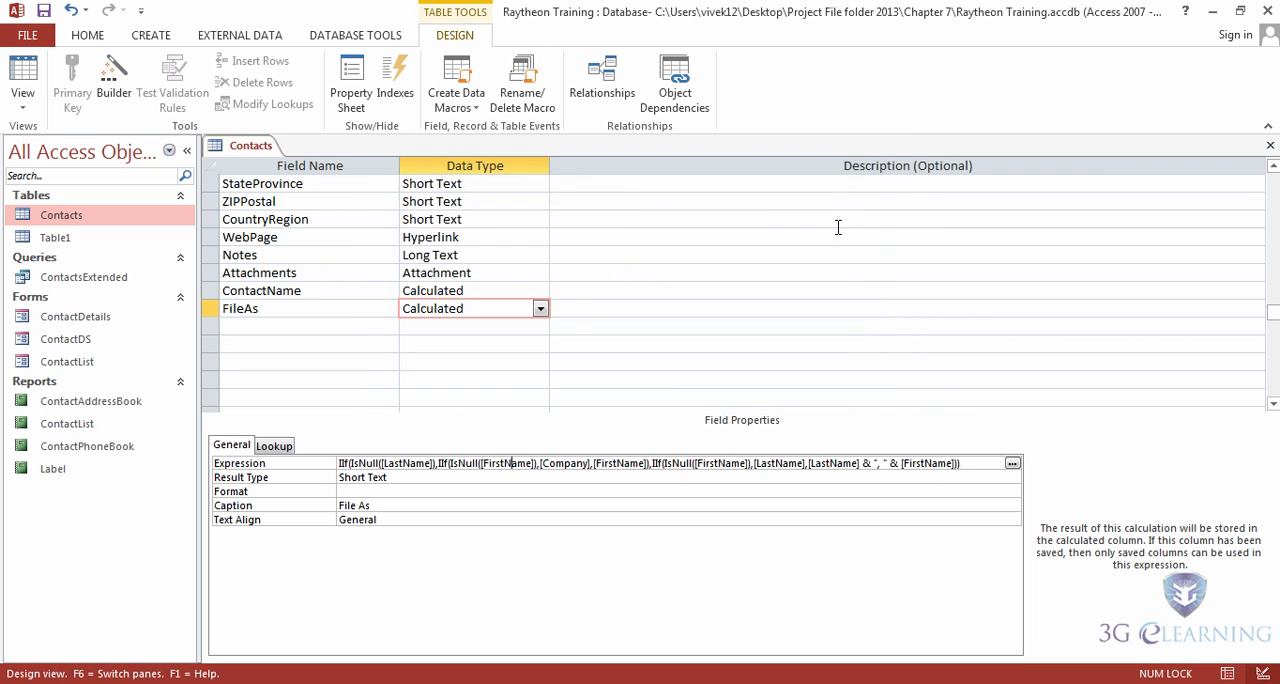
Step: Save the Contacts table, switch to Datasheet view, and add a record with company Raytheon and the contact's last and first names
left_click(23, 80)
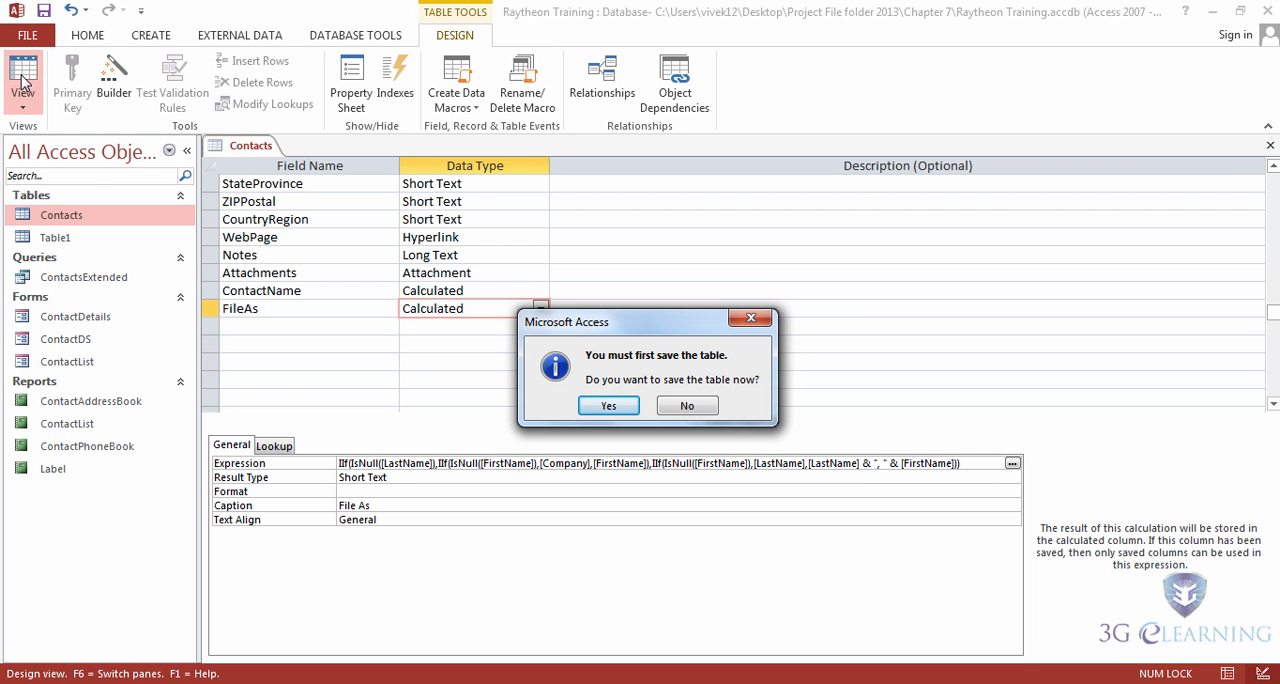
left_click(611, 407)
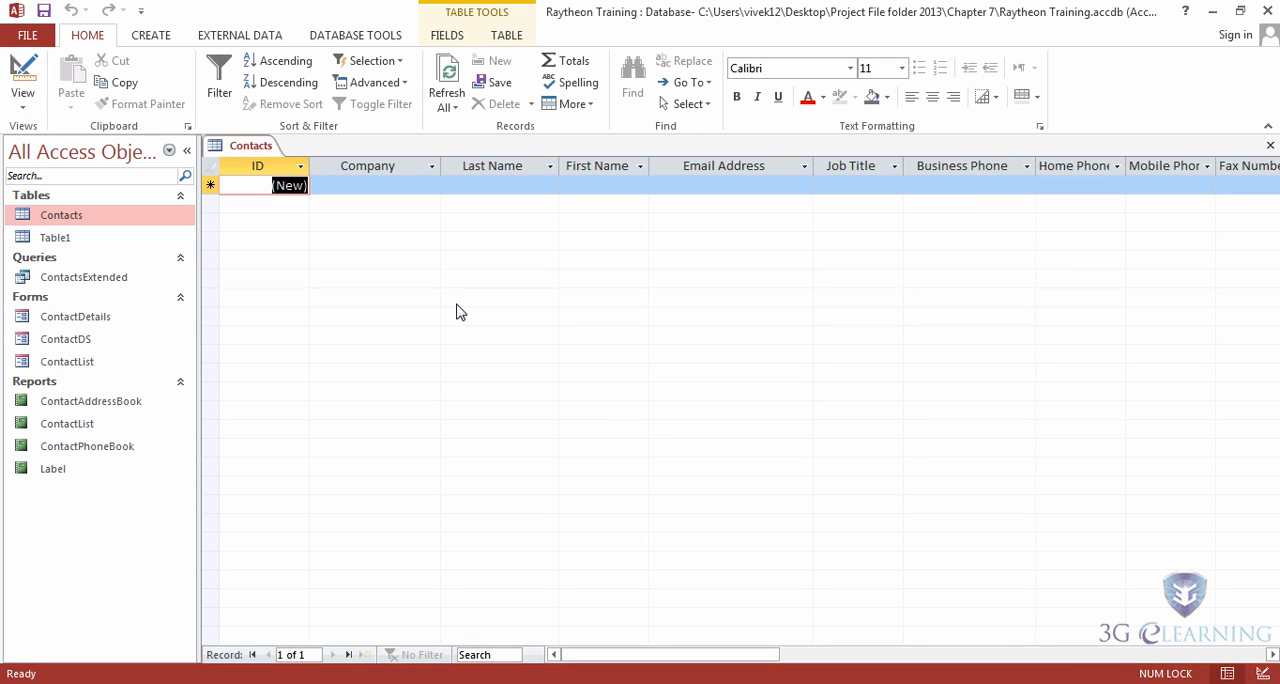
key("Tab")
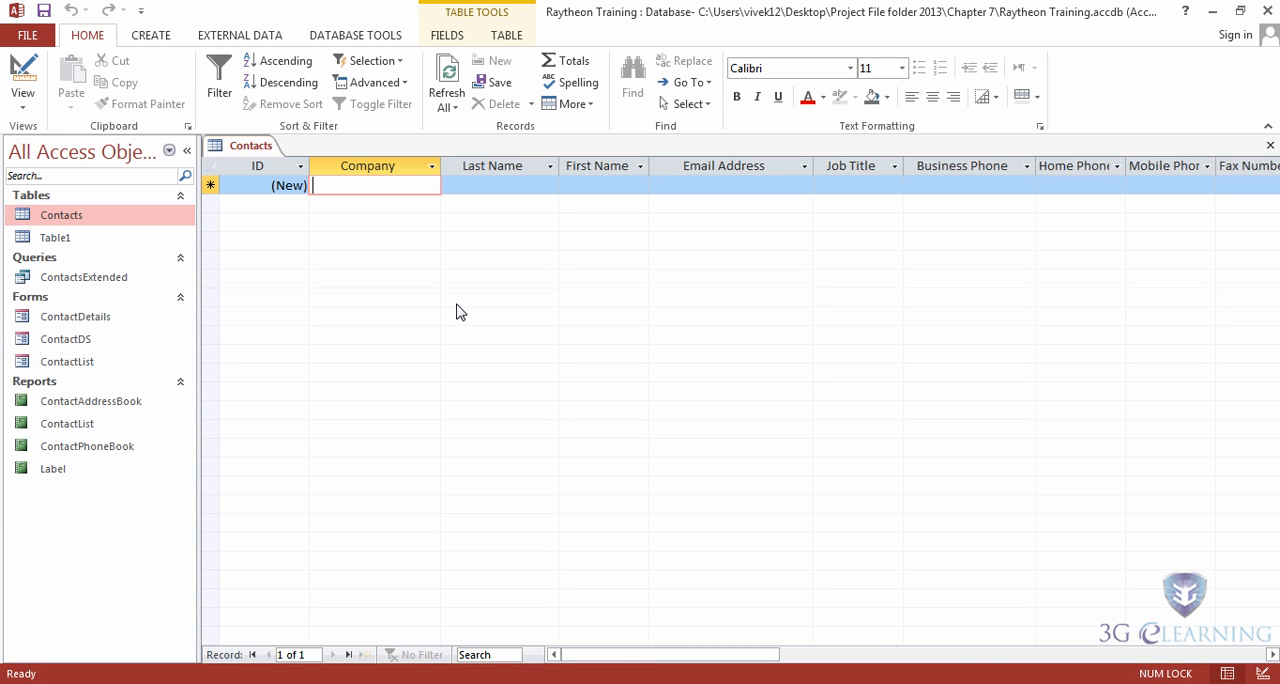
type("Ra")
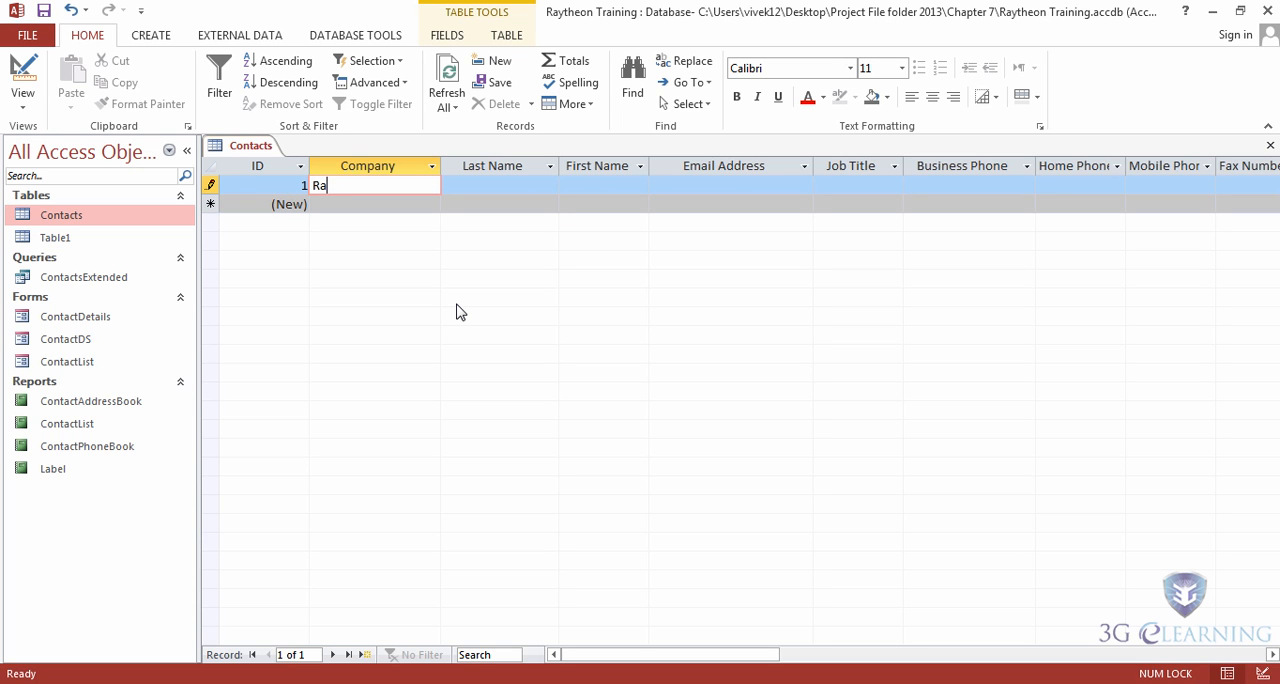
type("ytheon")
key("Tab")
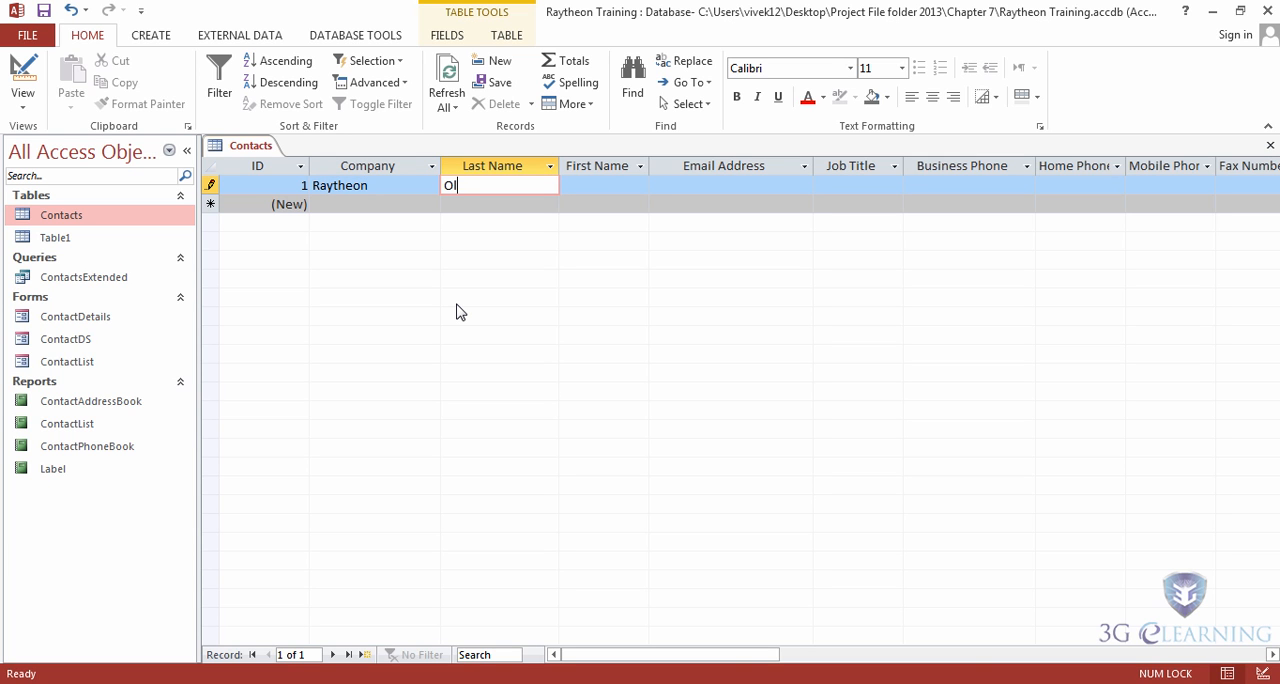
key("Tab")
key("Down")
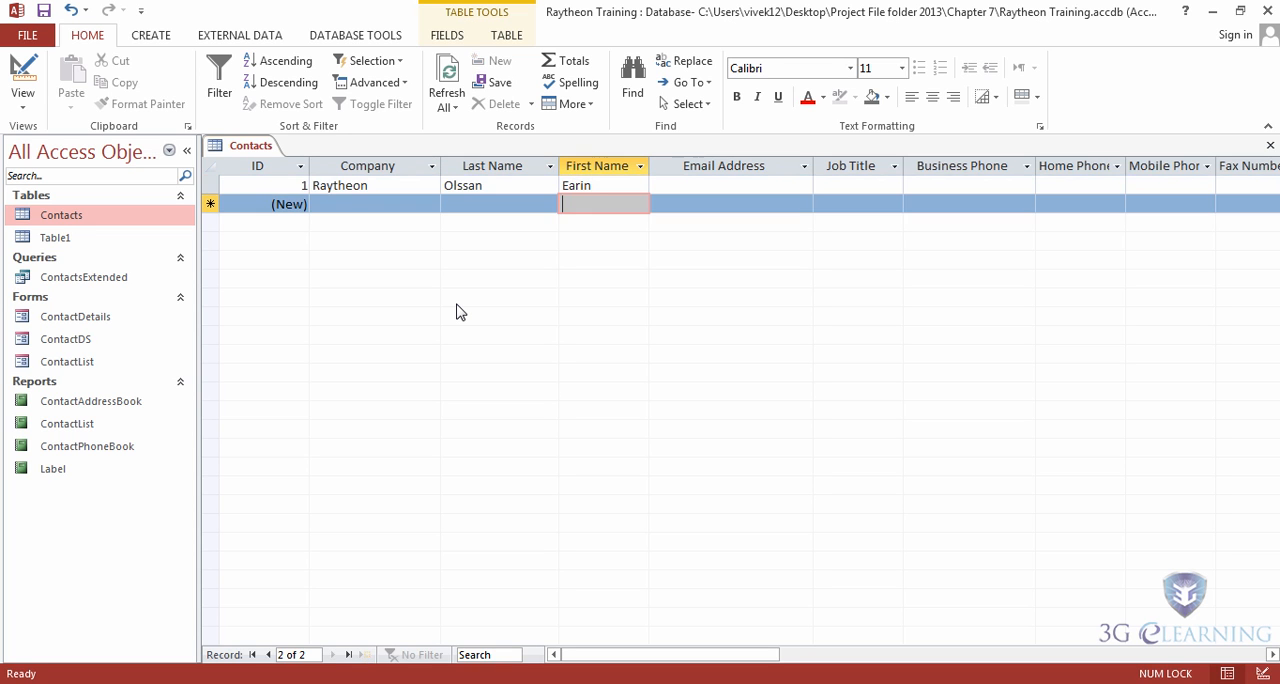
Step: Add a second record containing only the contact's last name and first name, leaving the company blank
key("Left")
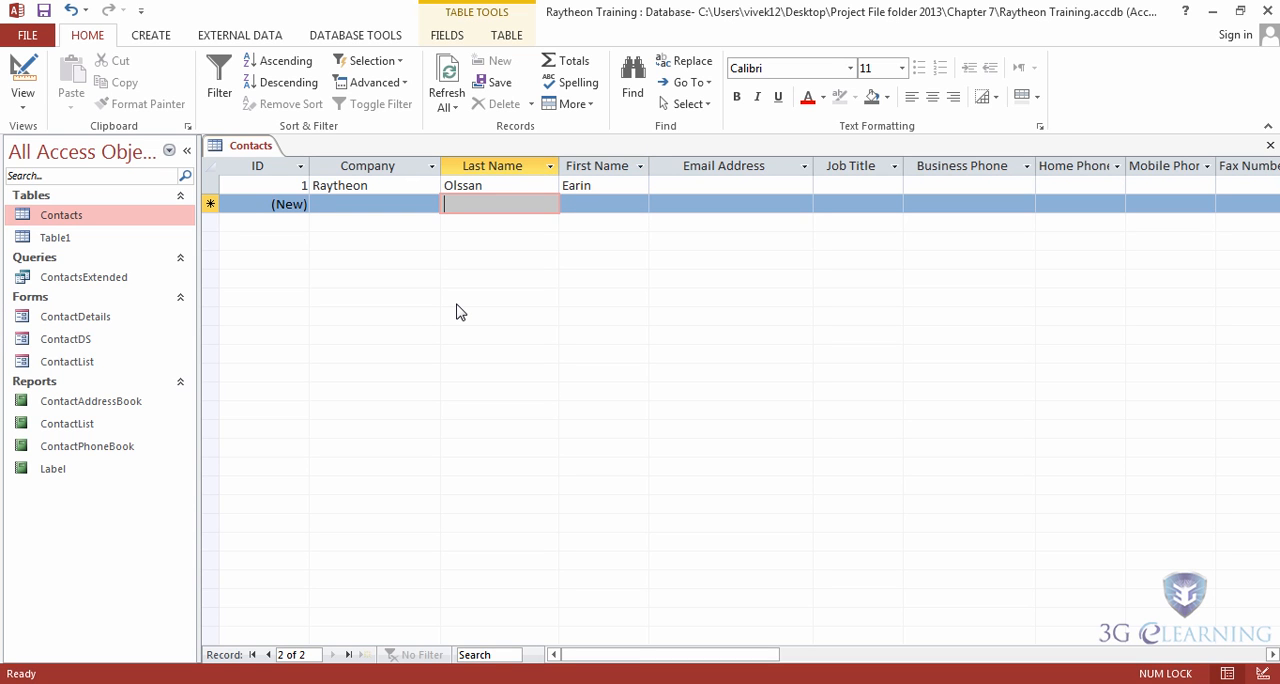
type("s")
key("BackSpace")
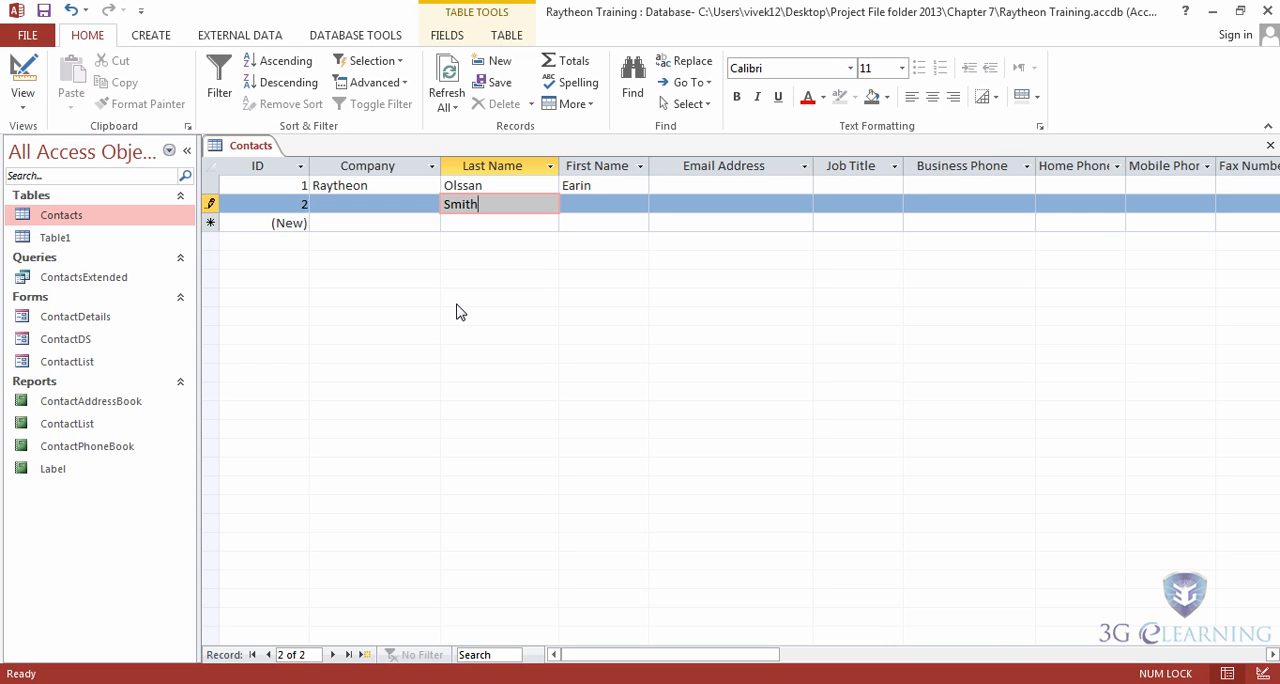
key("Tab")
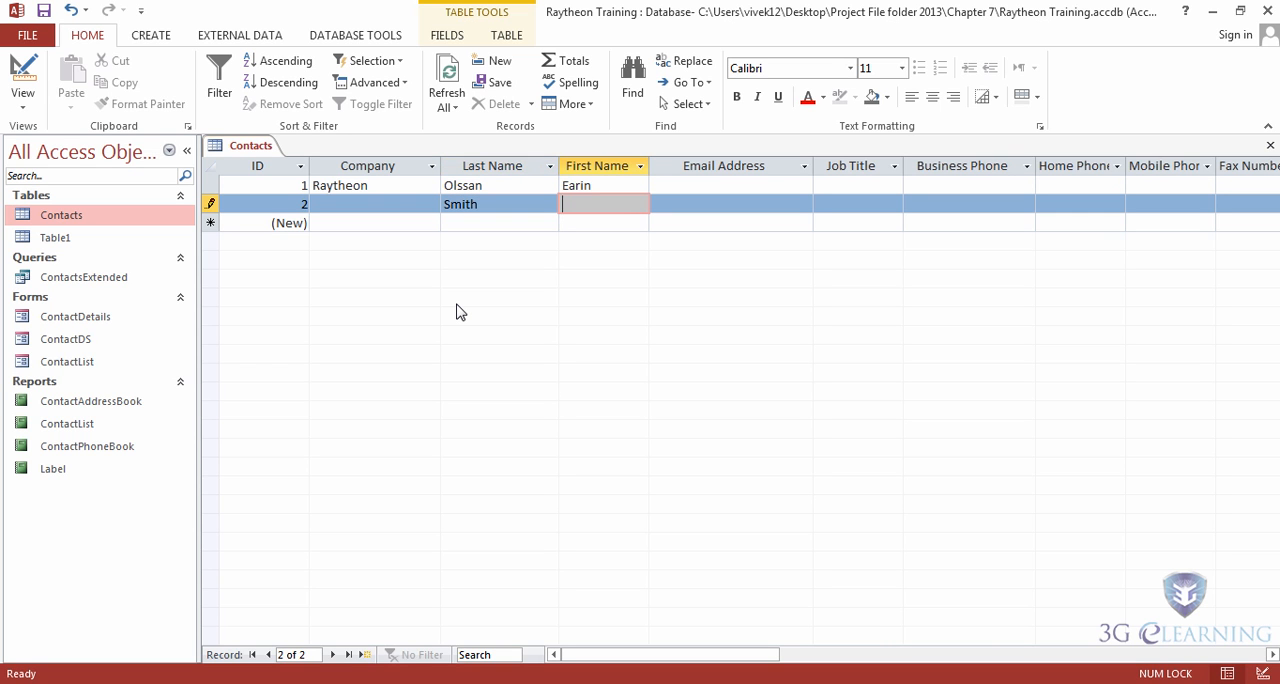
key("Down")
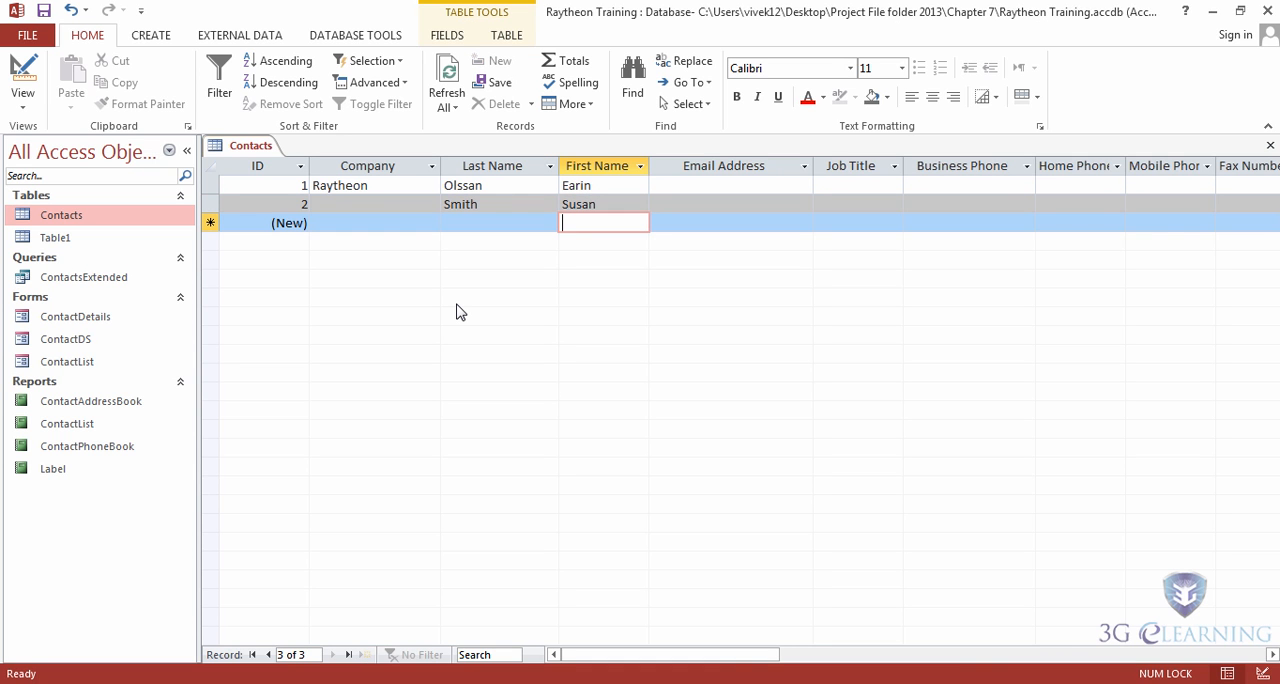
Step: Add a third record to the Contacts table containing only the contact's last name
key("shift+Tab")
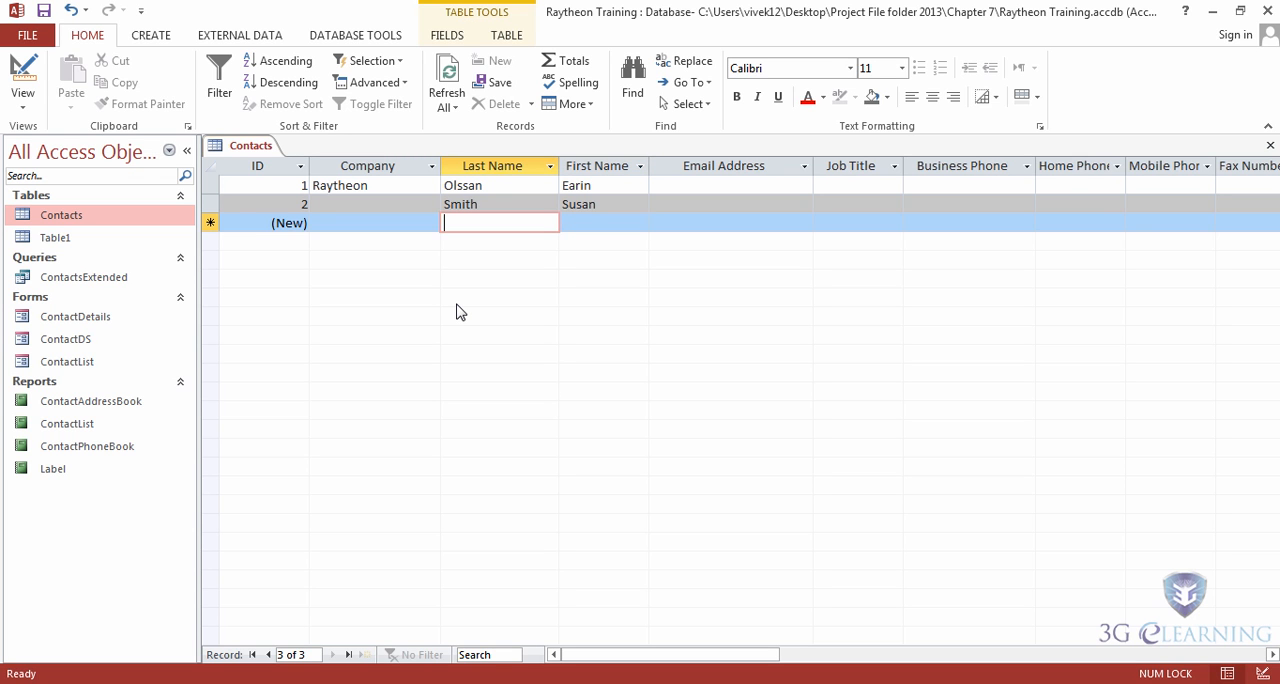
type("Ma")
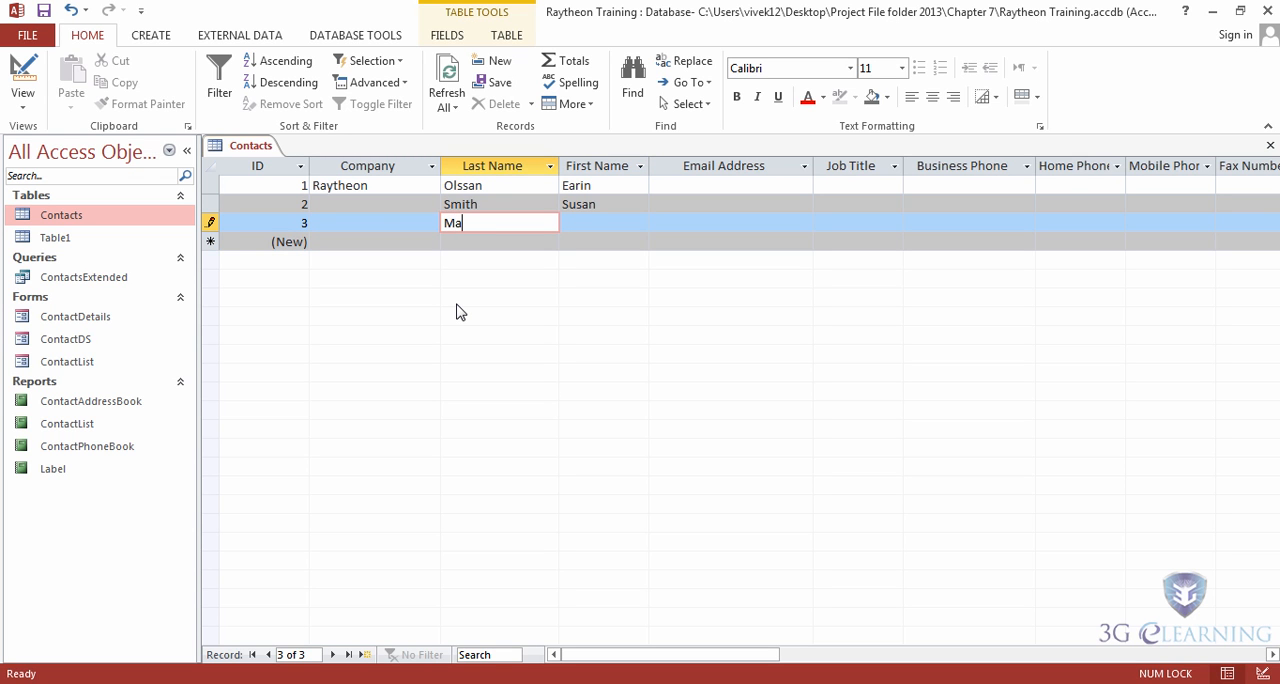
type("nning")
key("Down")
Step: Add a fourth record with company ACME Company and the contact's last name, leaving the first name blank
key("Left")
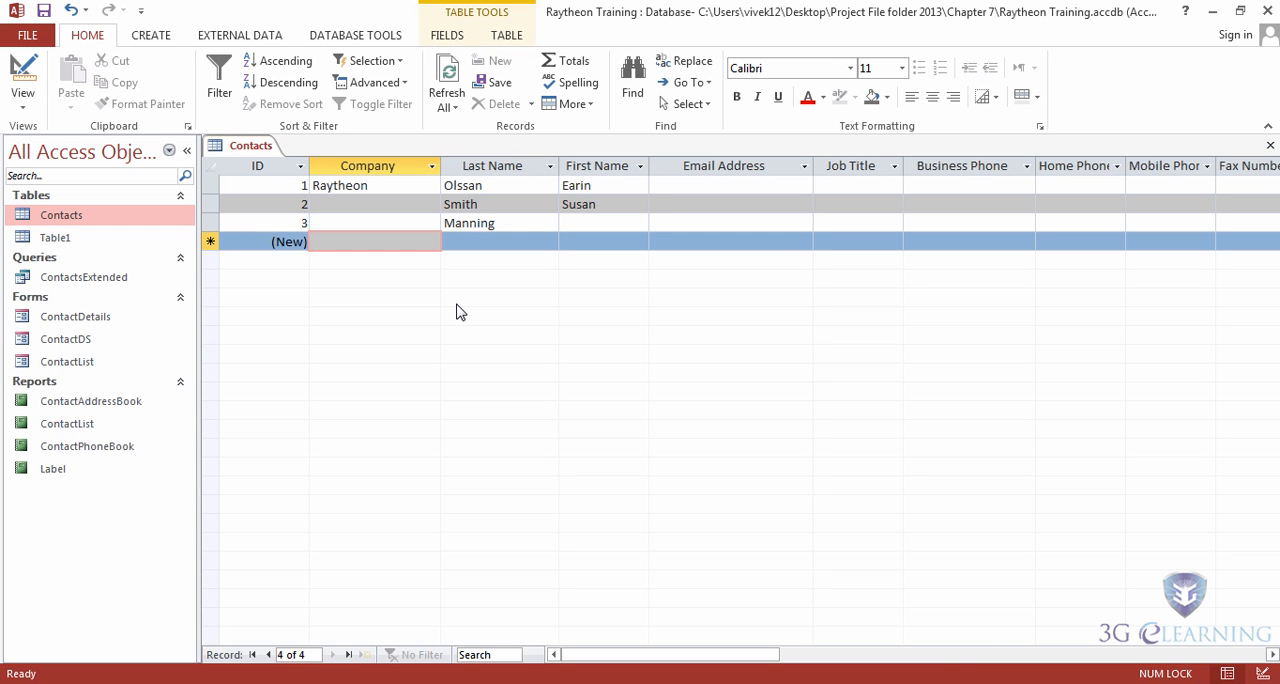
type("AC")
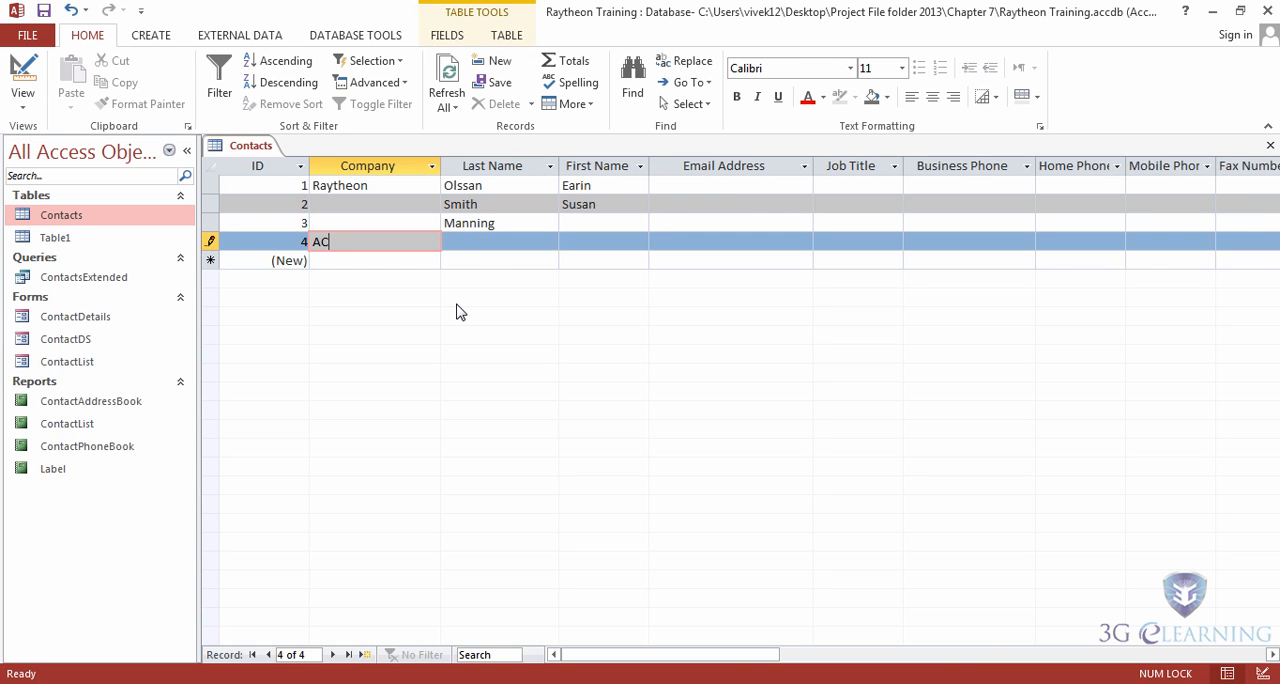
type("ME Company")
key("Tab")
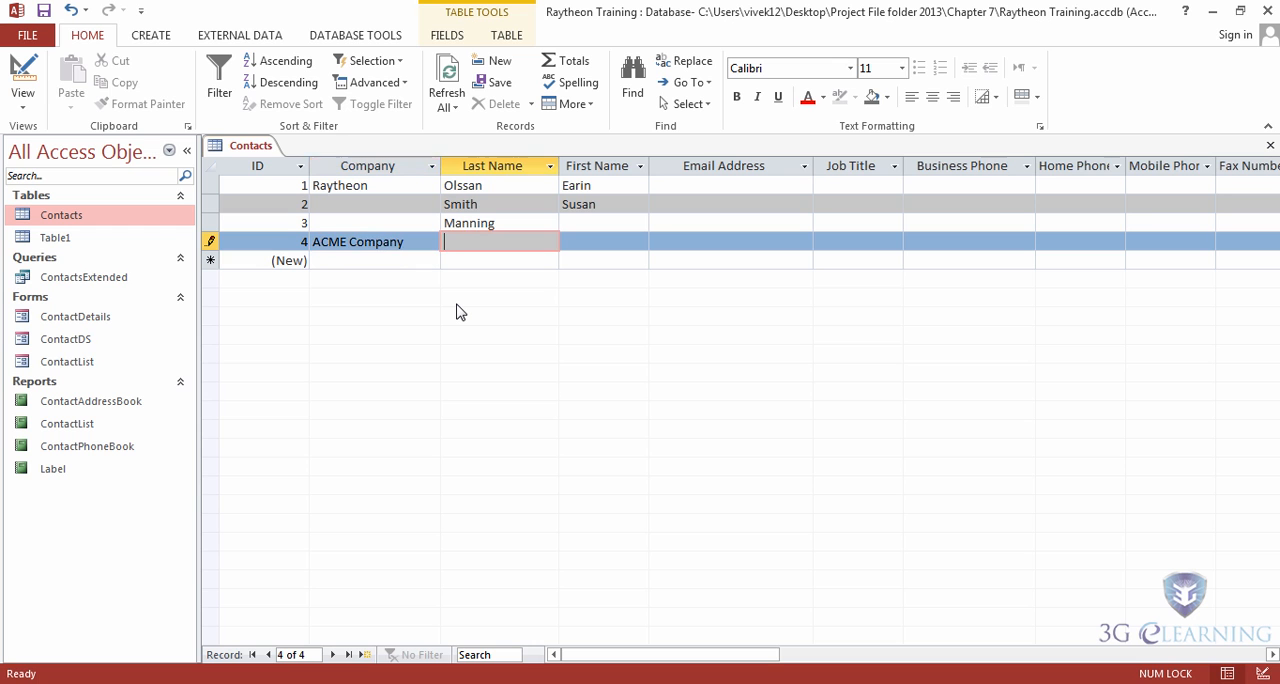
type("Jurcher")
Step: Return to the first record and examine the calculated Contact Name and File As fields at the end of the datasheet
key("Up")
key("Up")
key("Up")
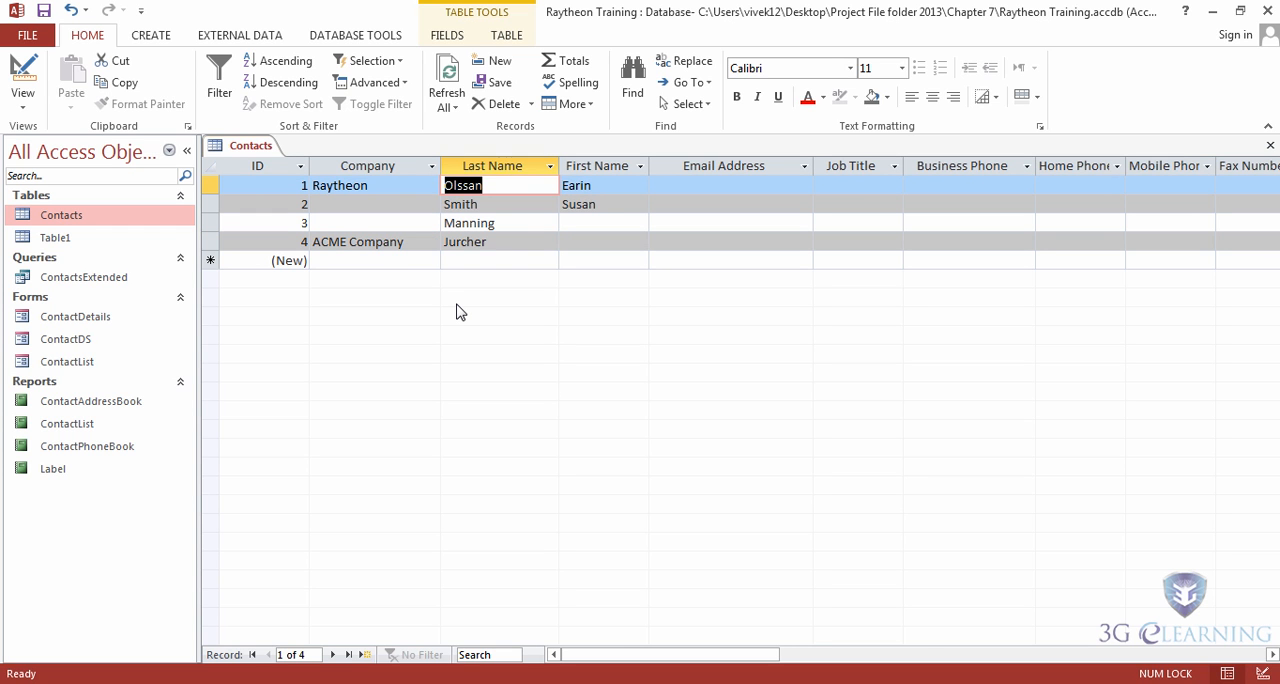
key("End")
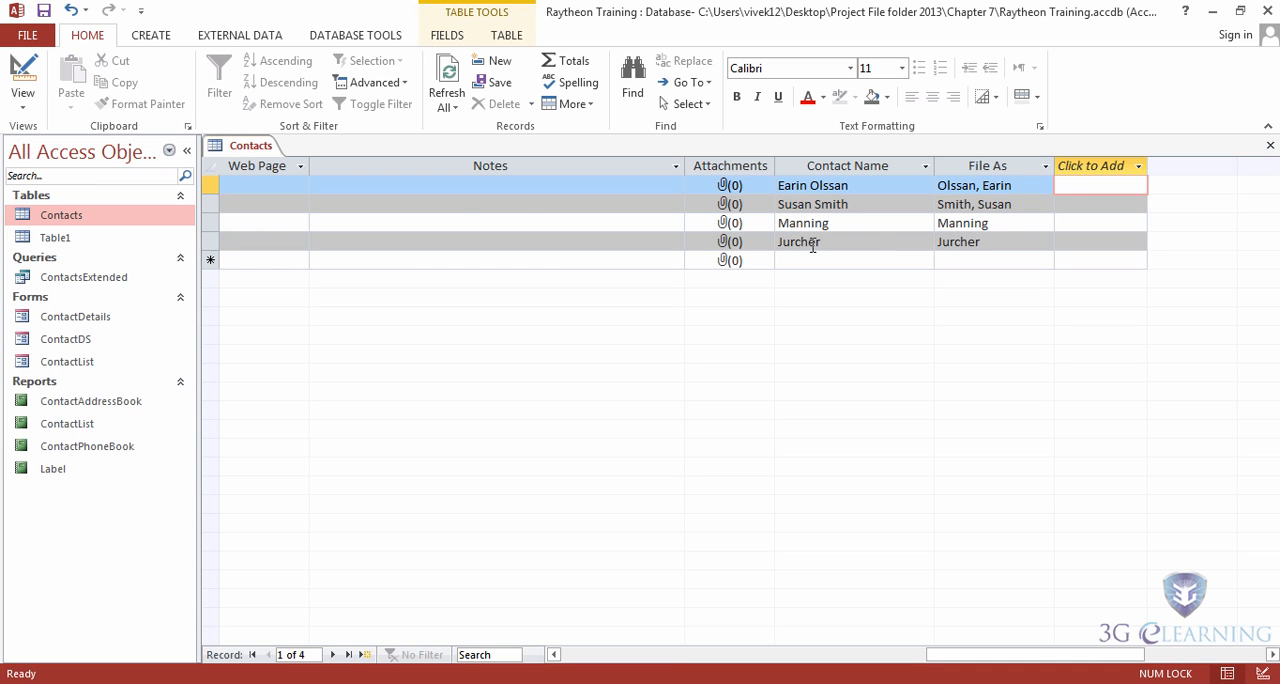
Step: Save the Contacts table and close it
right_click(251, 148)
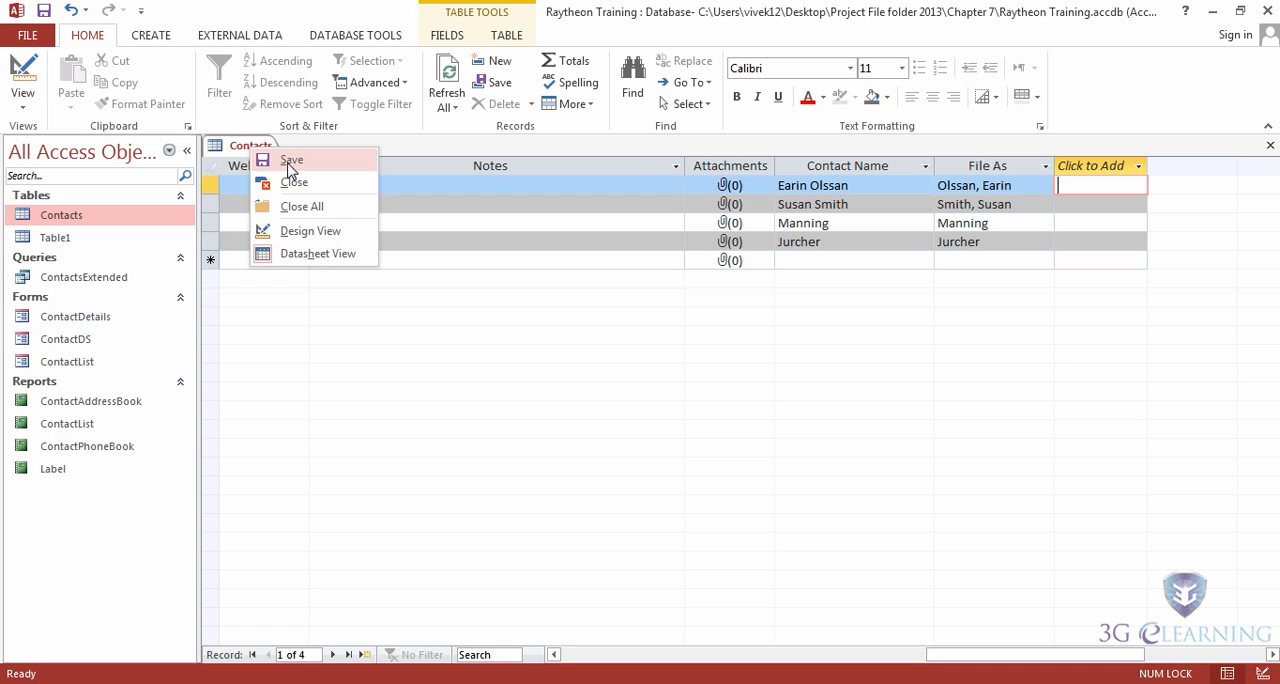
left_click(289, 161)
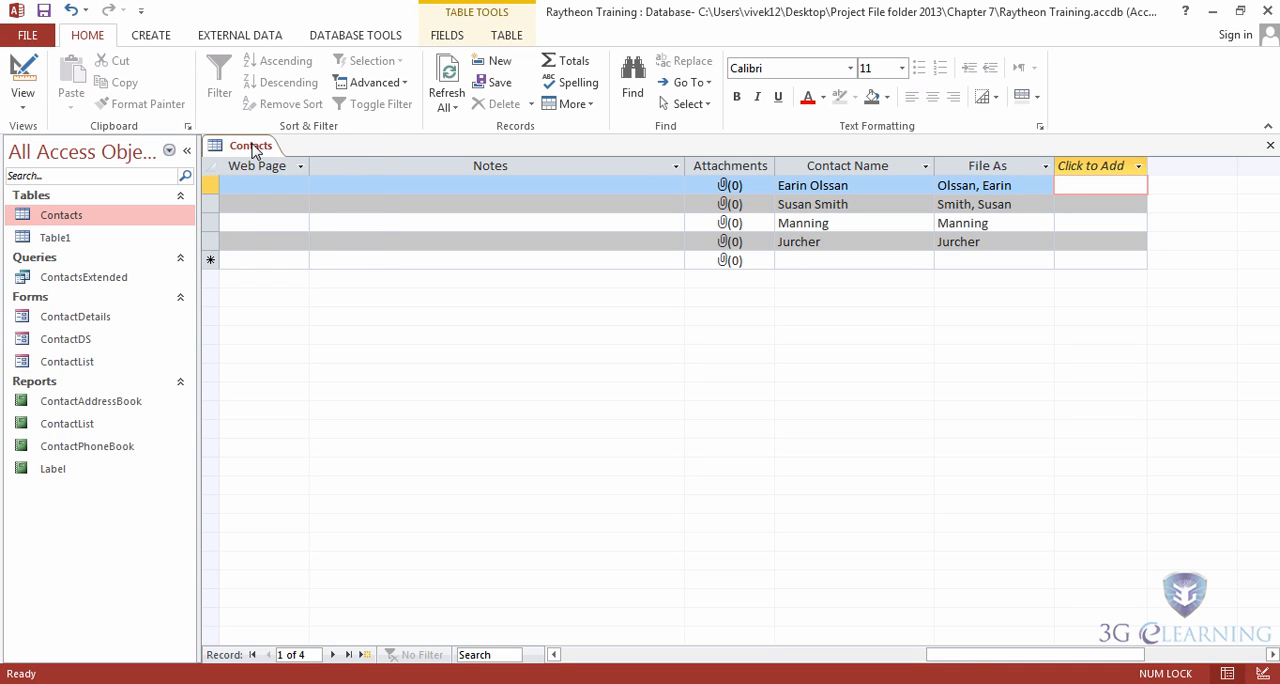
right_click(251, 148)
left_click(295, 181)
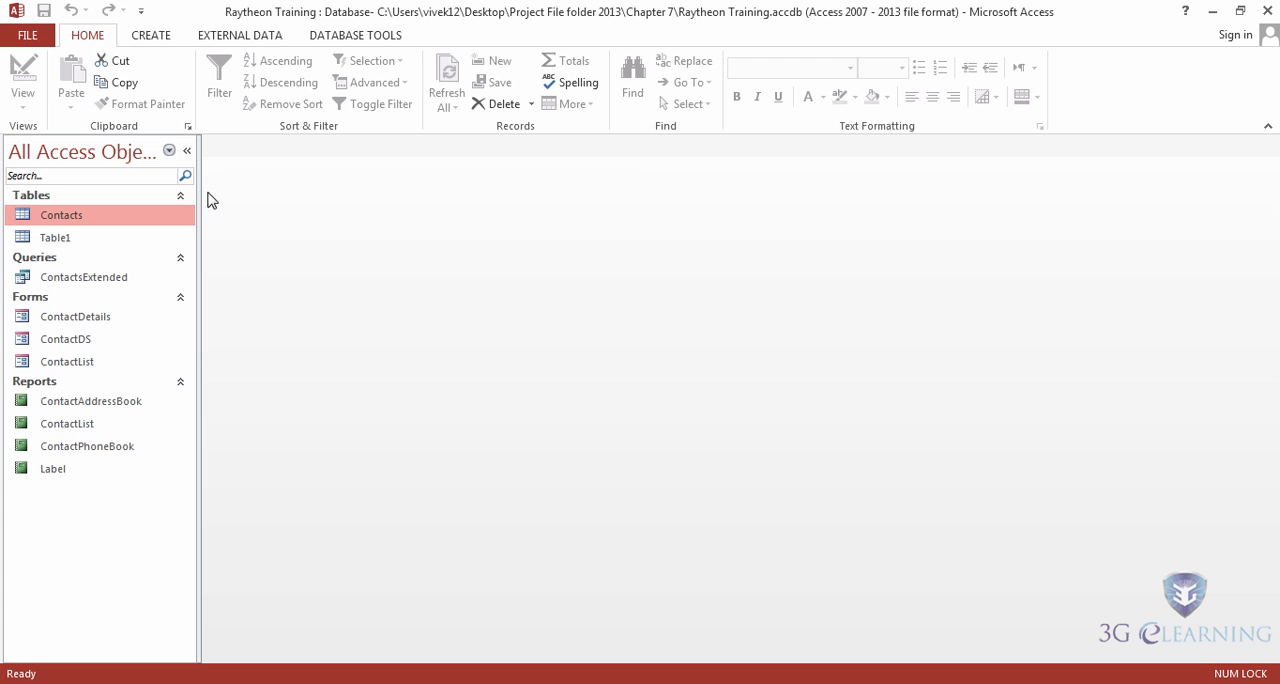
Step: Start saving the current database as a template and name the template Student Table
left_click(28, 37)
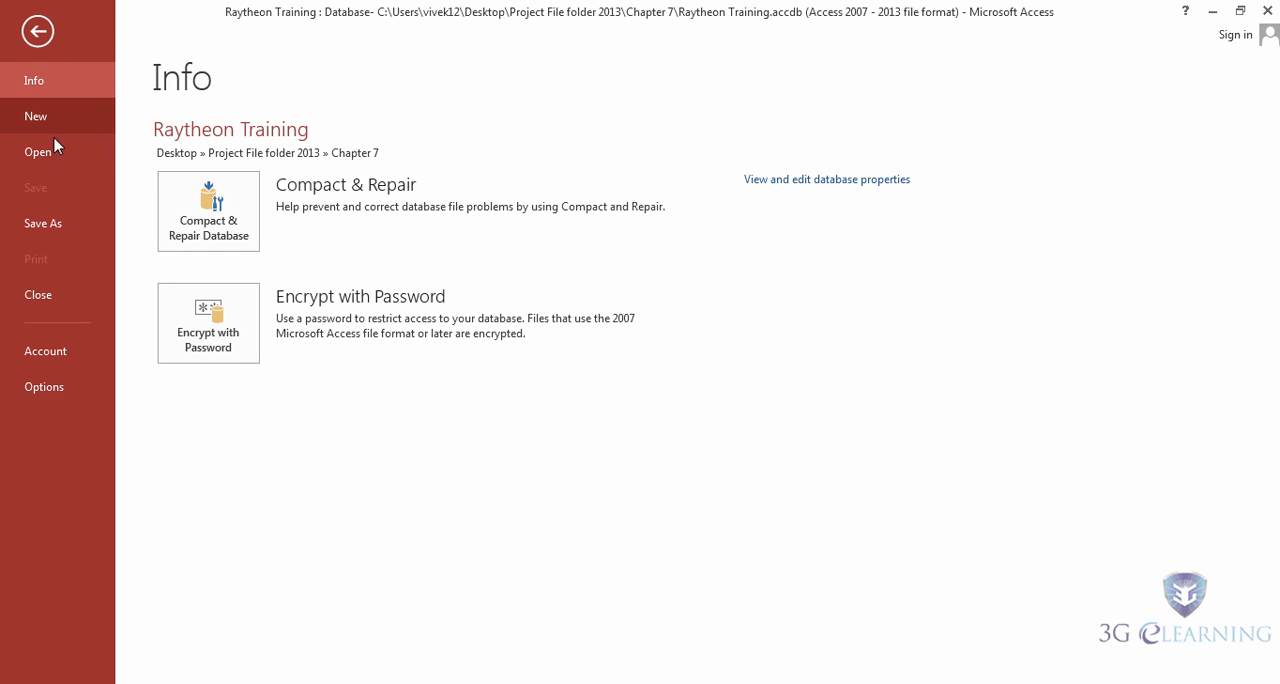
left_click(69, 231)
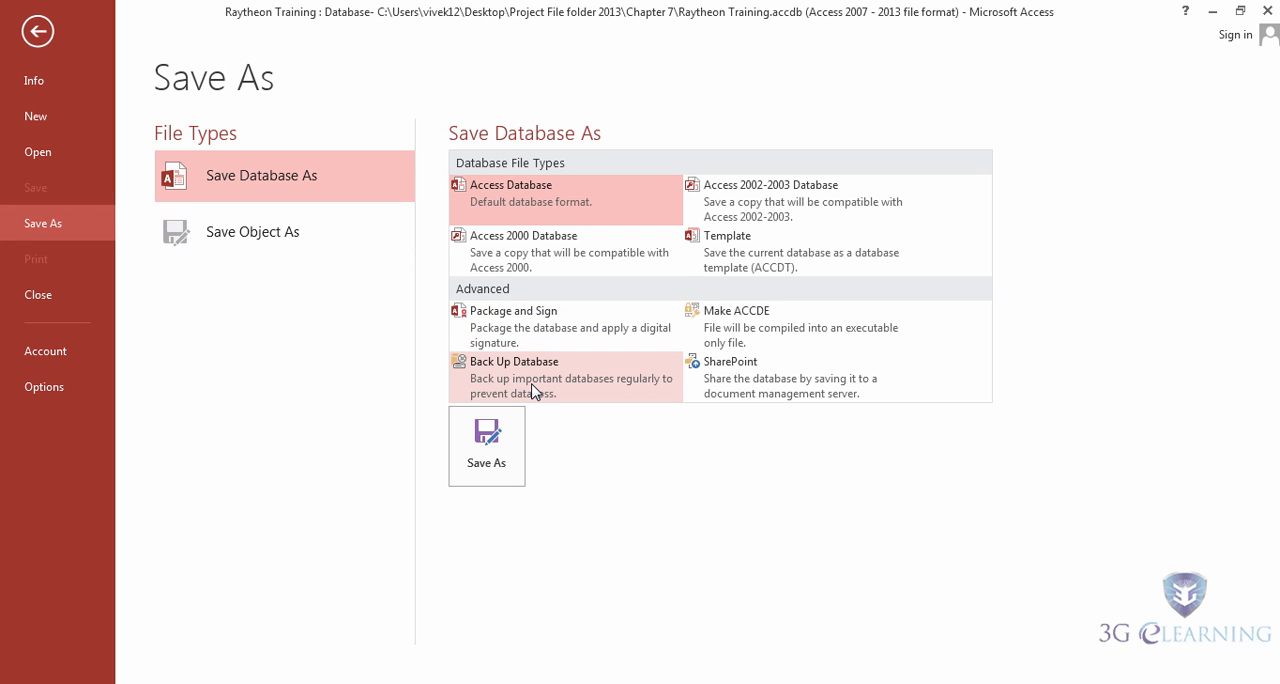
double_click(760, 257)
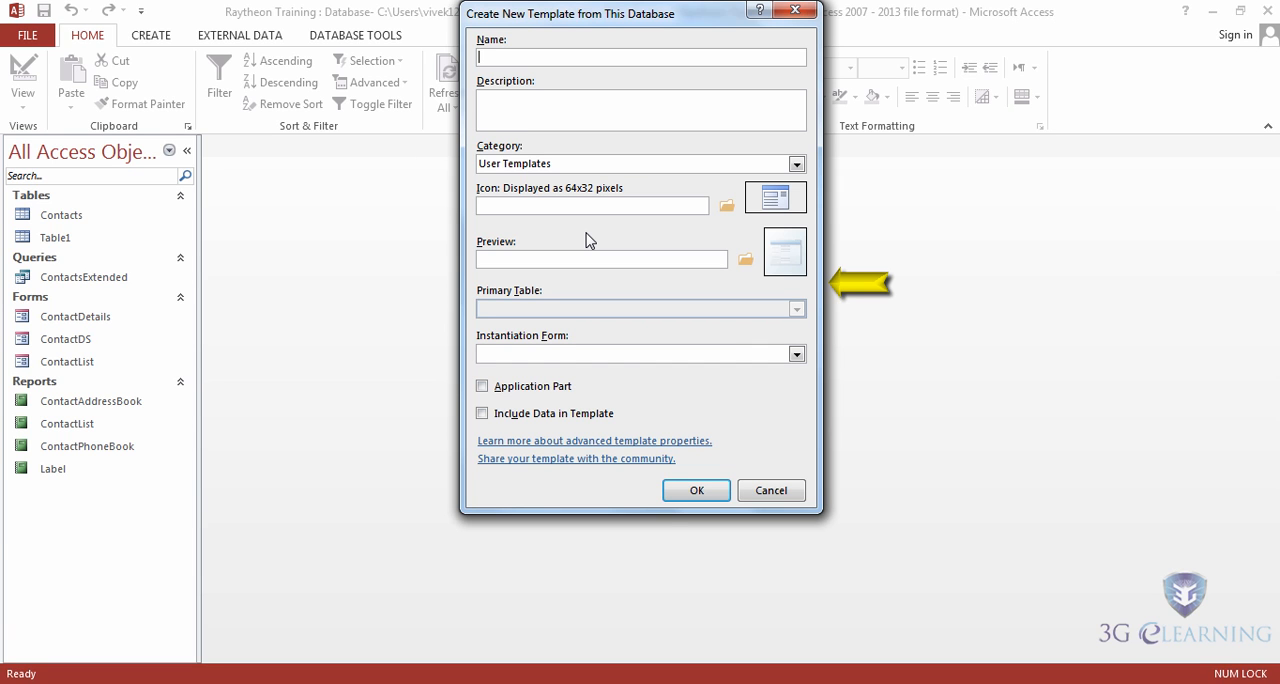
type("Student T")
type("able")
Step: Designate the template as an application part, create it, and dismiss the save message
left_click(483, 387)
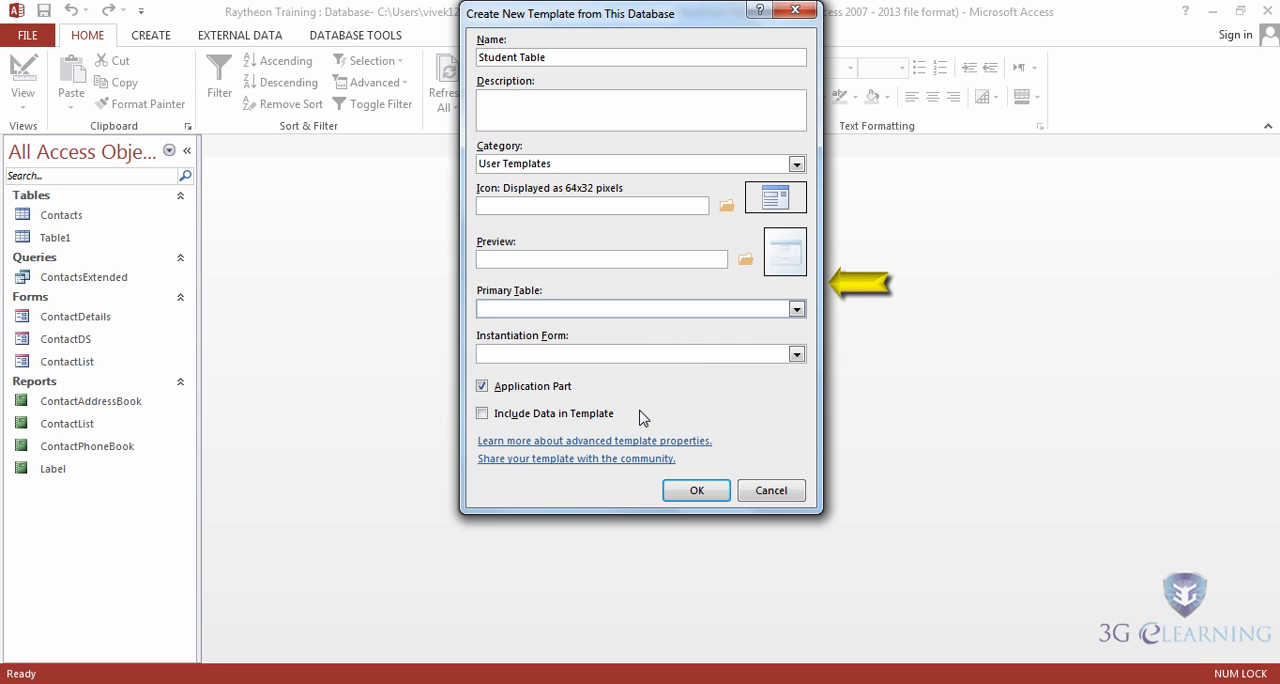
left_click(692, 490)
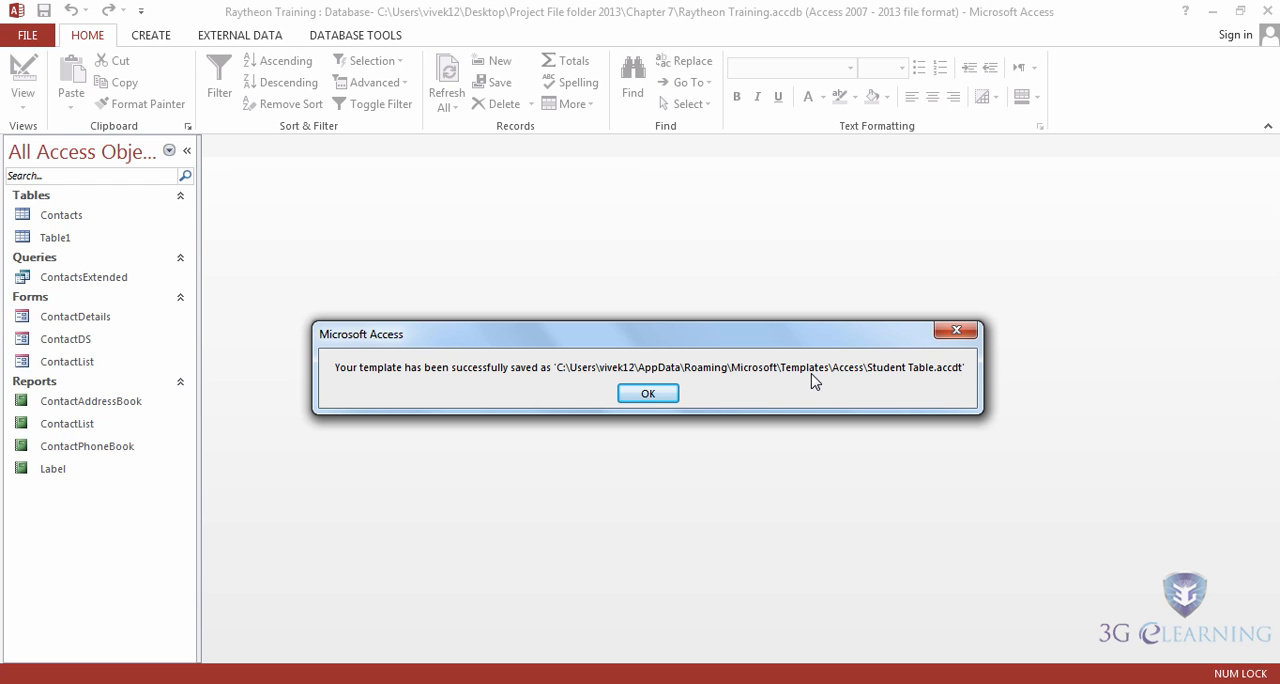
left_click(648, 394)
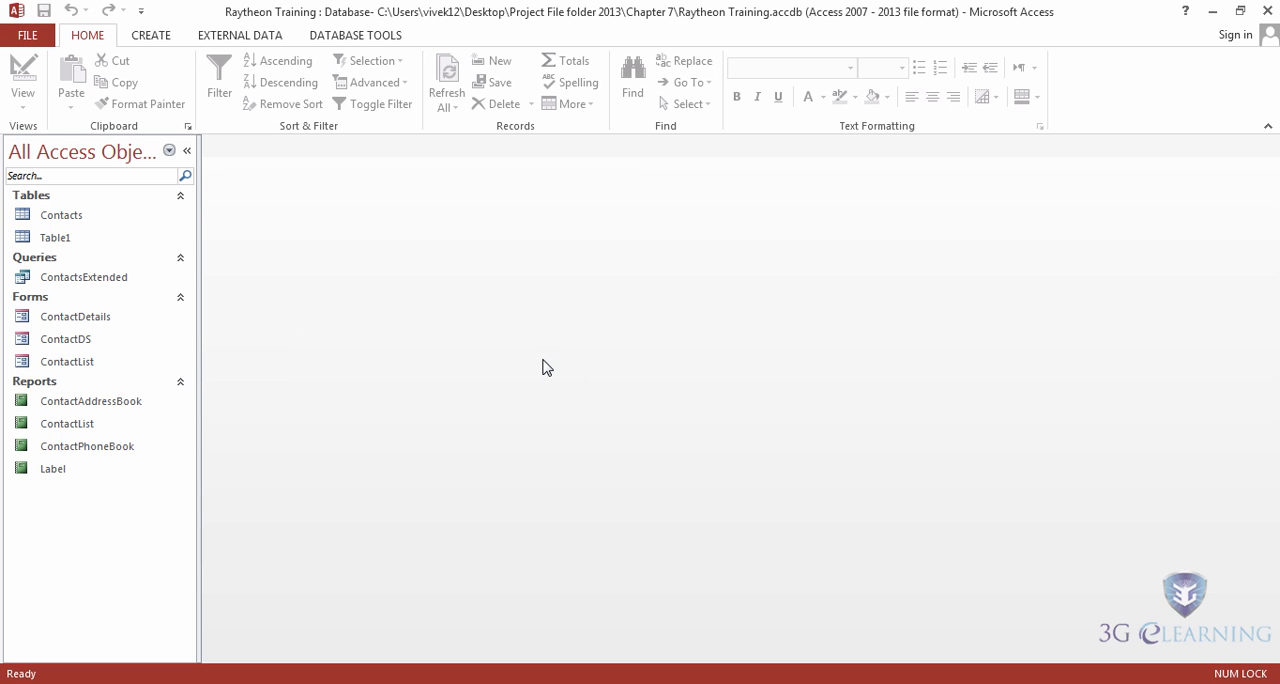
Step: Check the available application parts for the Student Table user template without inserting anything
left_click(156, 40)
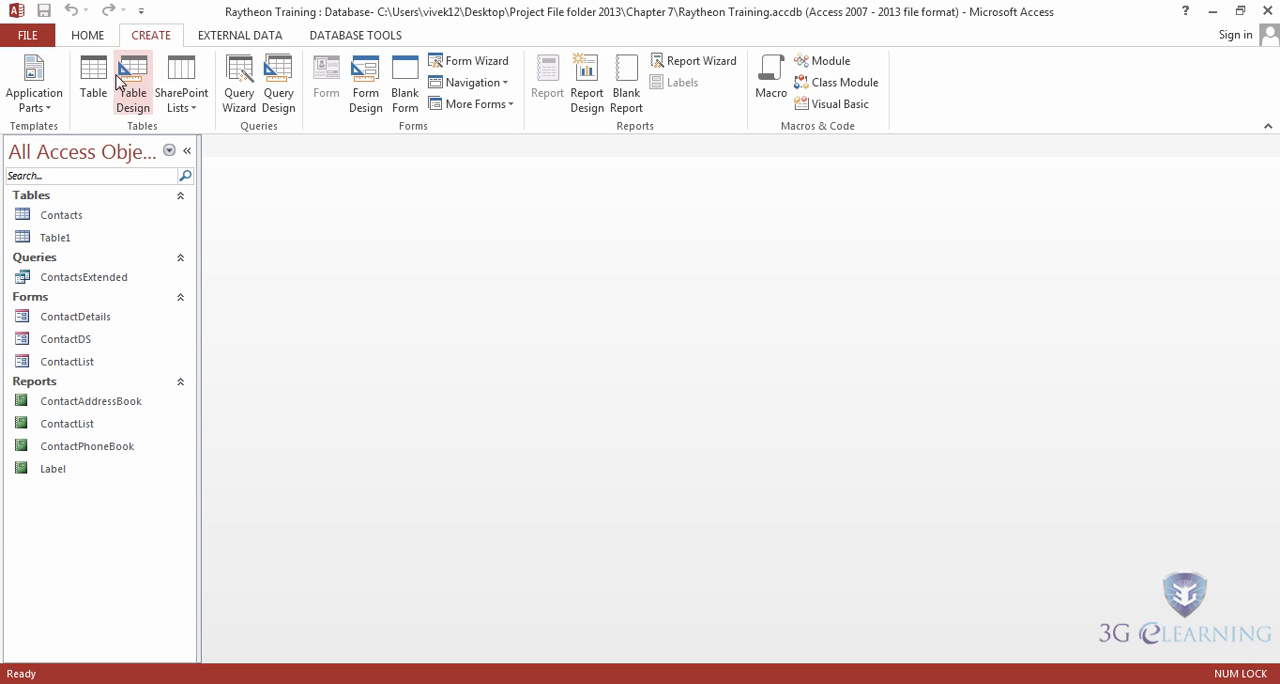
left_click(46, 106)
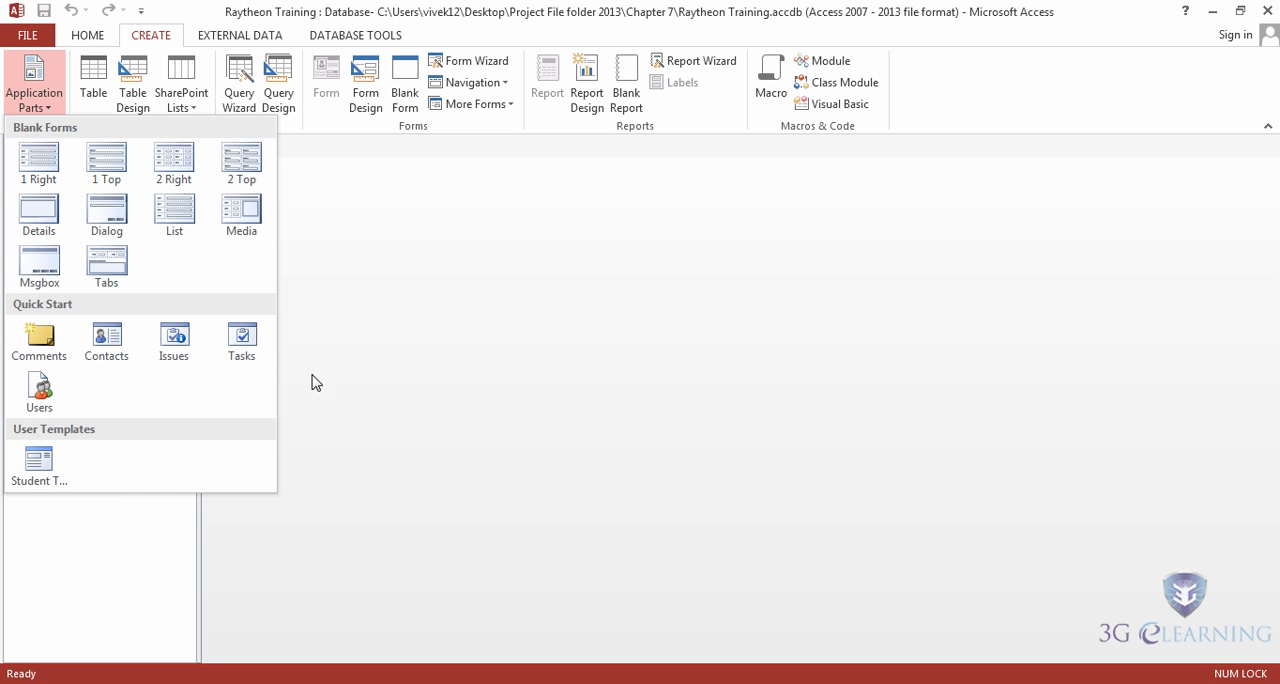
left_click(348, 279)
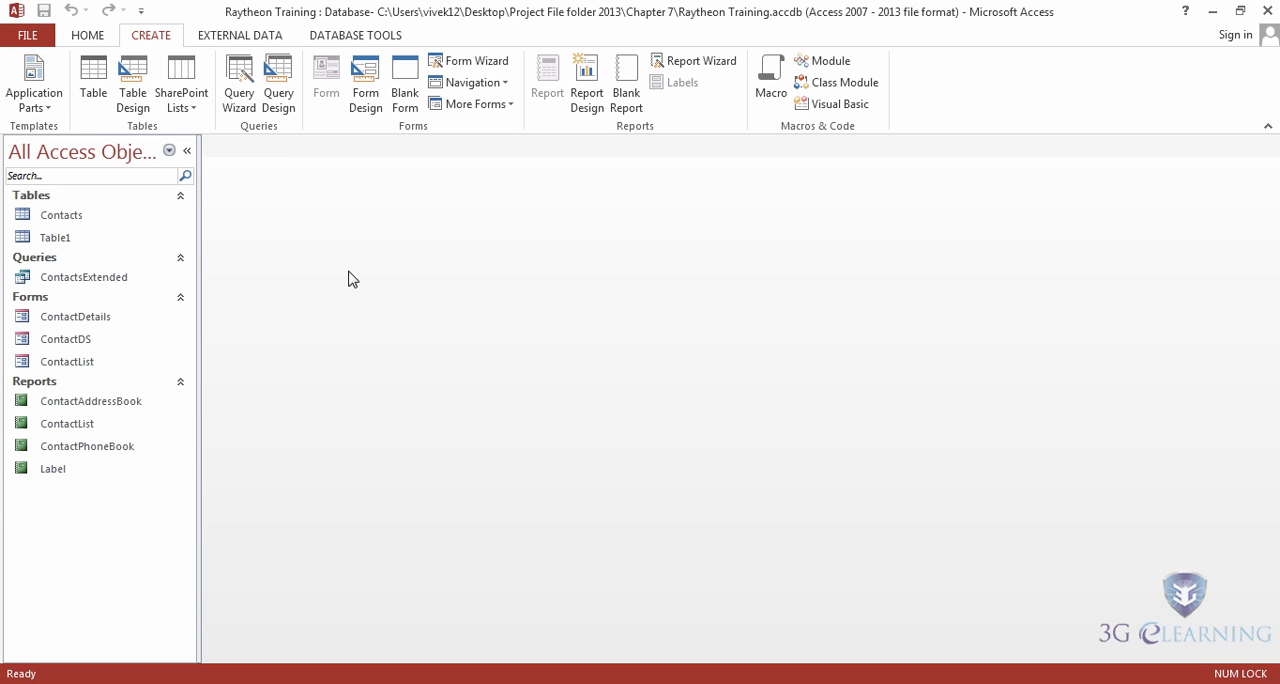